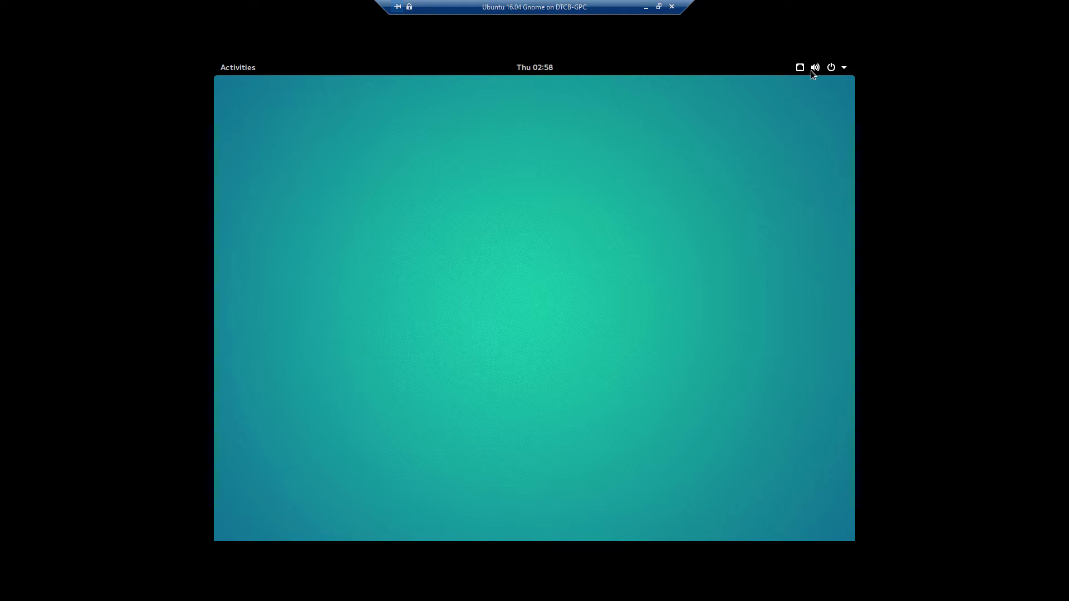
- Drop open the top-right system menu with volume, network and account options
click(846, 71)
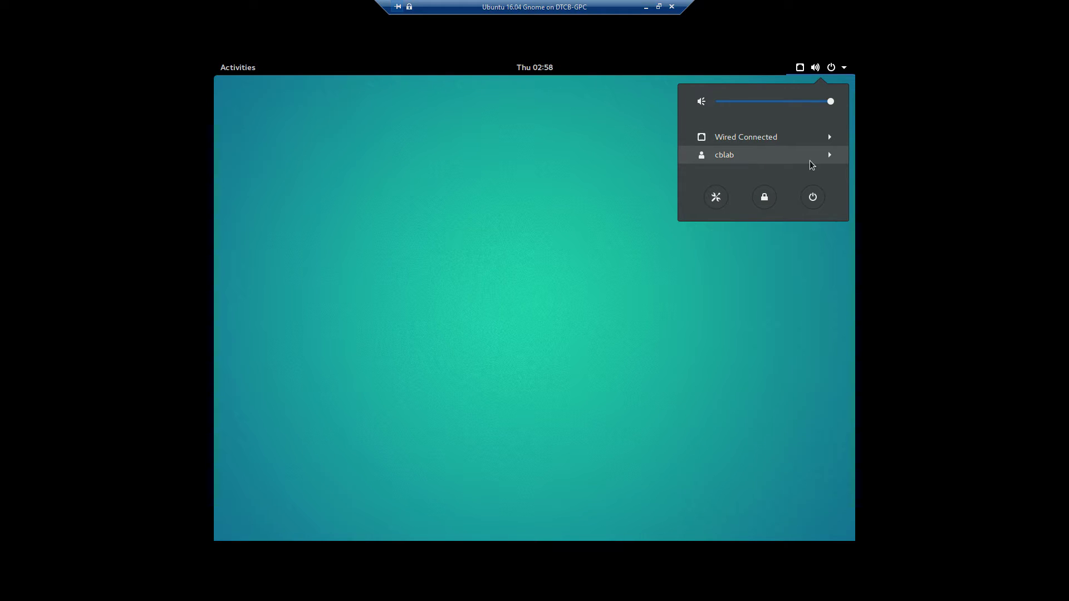
- Launch GNOME Settings from the system menu and go to the Users page
click(716, 198)
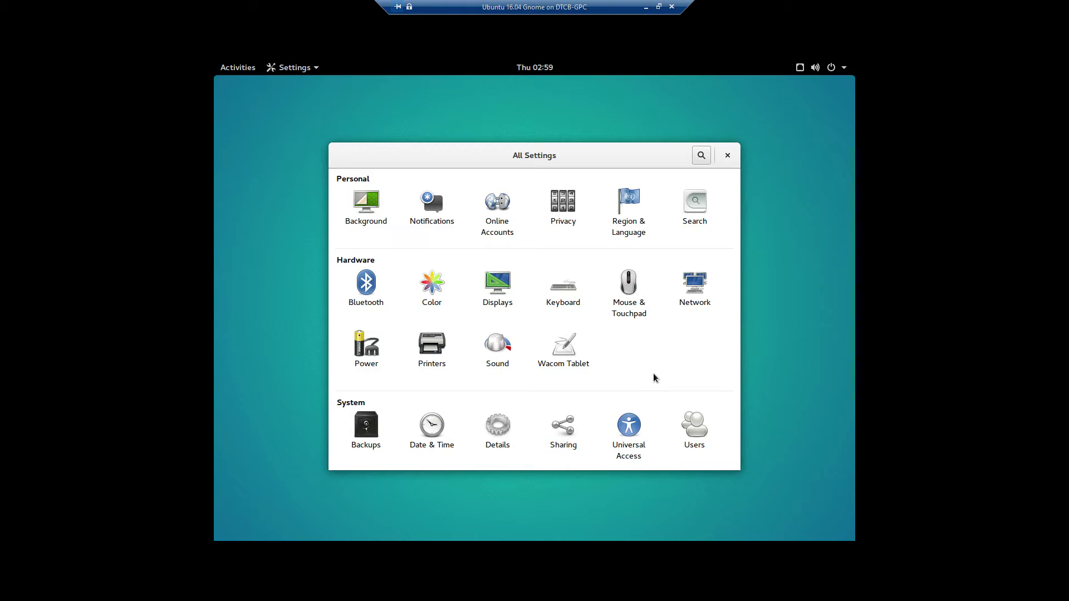
click(696, 428)
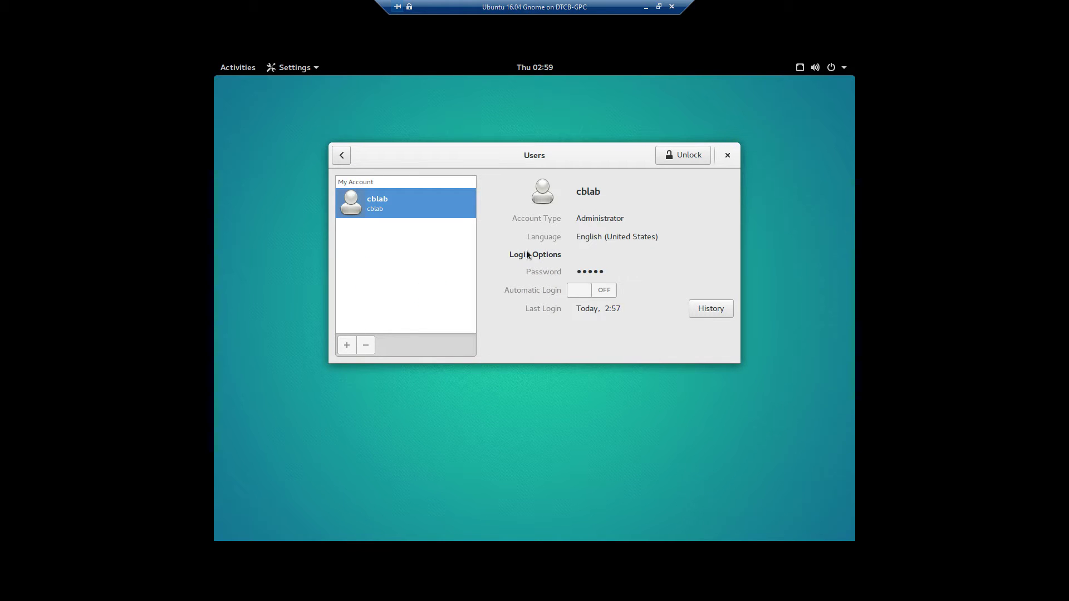
- Unlock Users with the administrator password and start a new Add User form
click(675, 158)
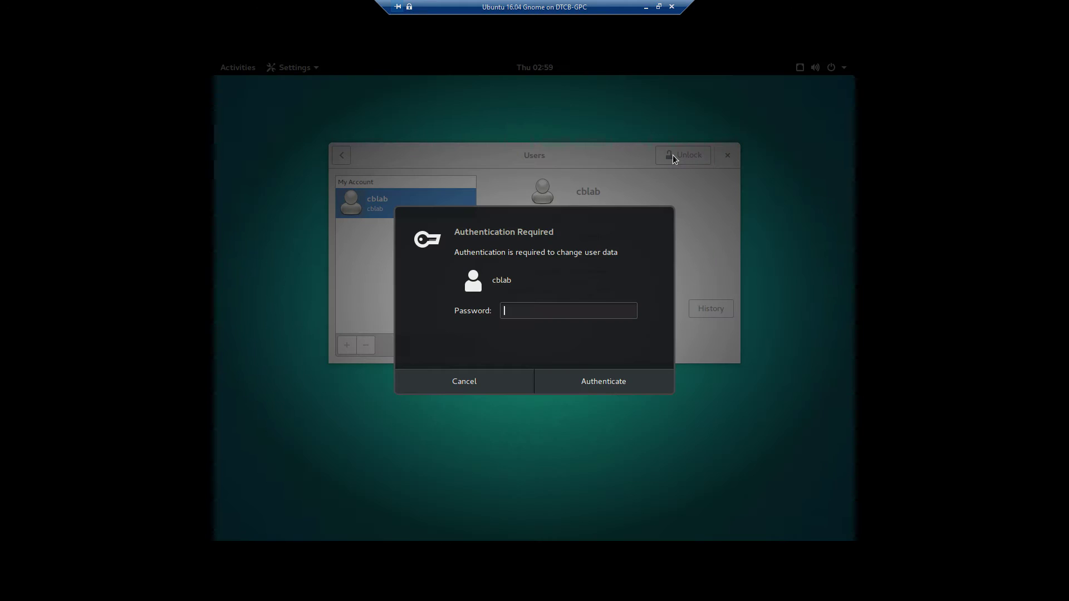
text(**********)
key(Return)
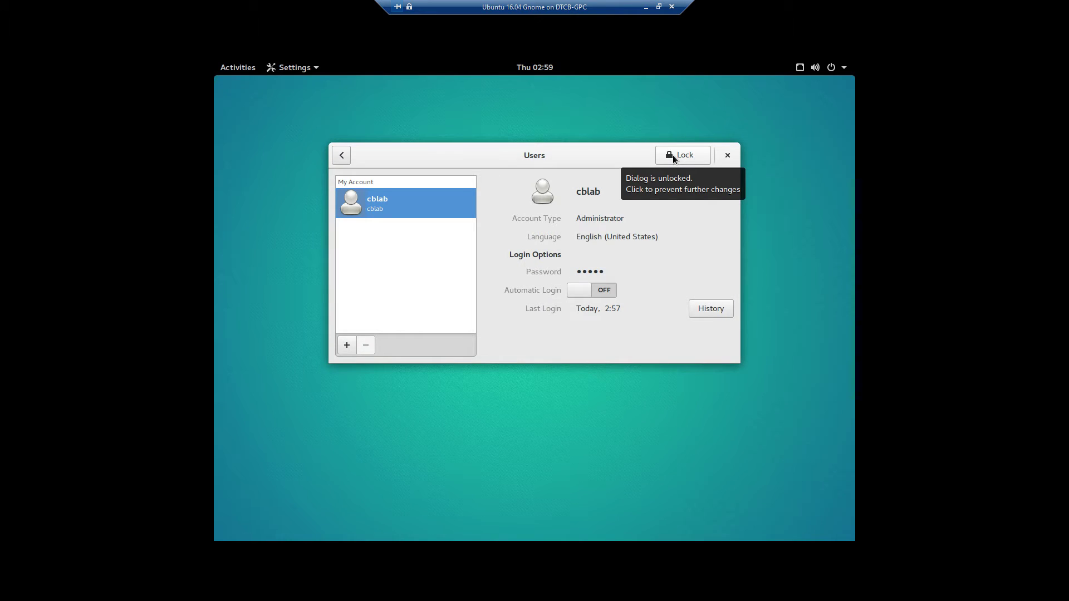
click(347, 345)
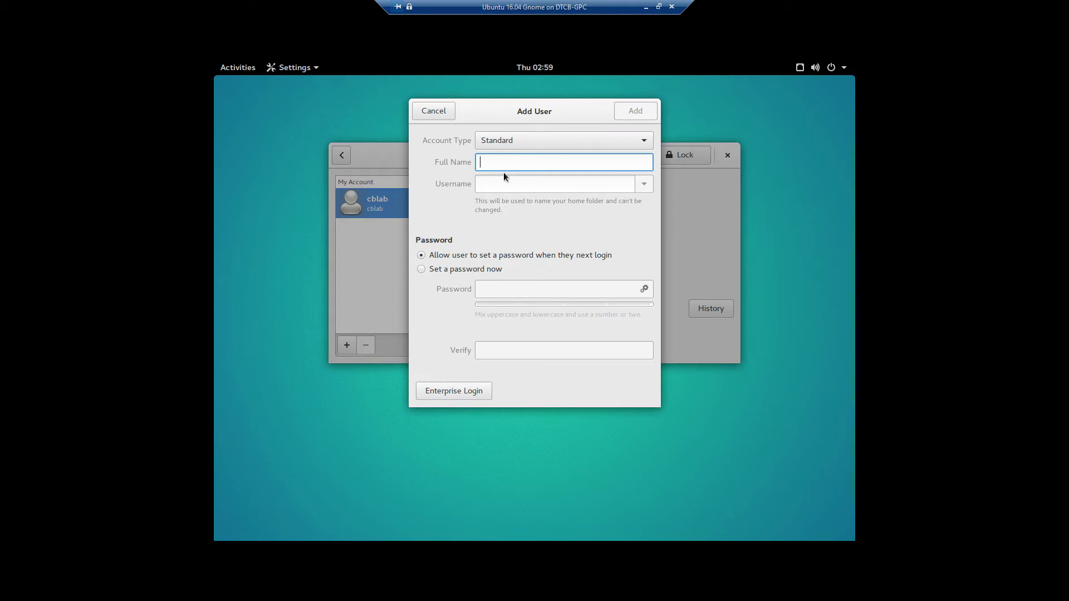
click(639, 142)
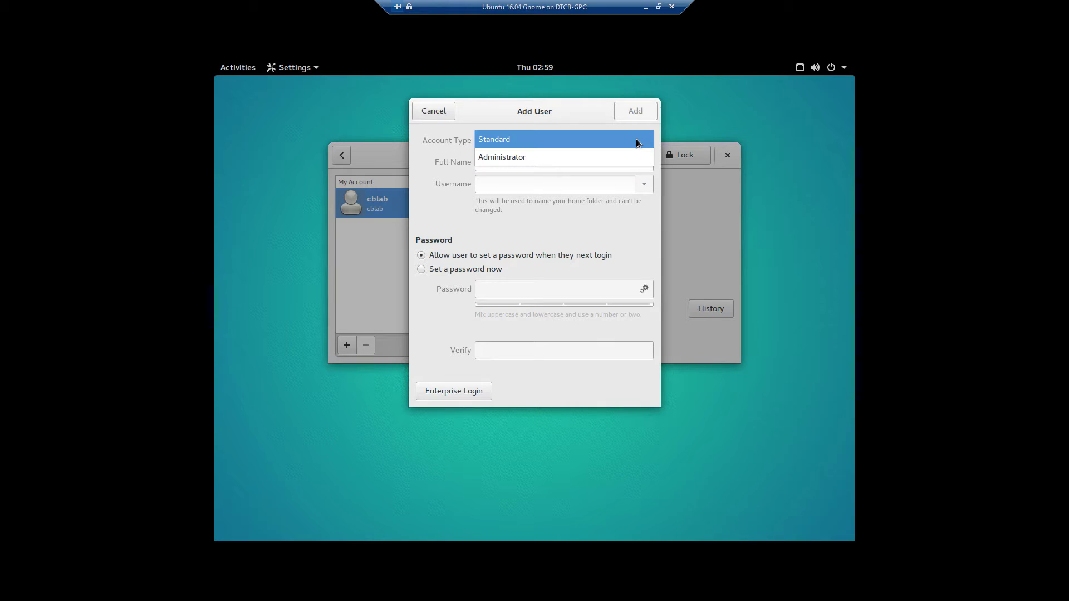
click(585, 143)
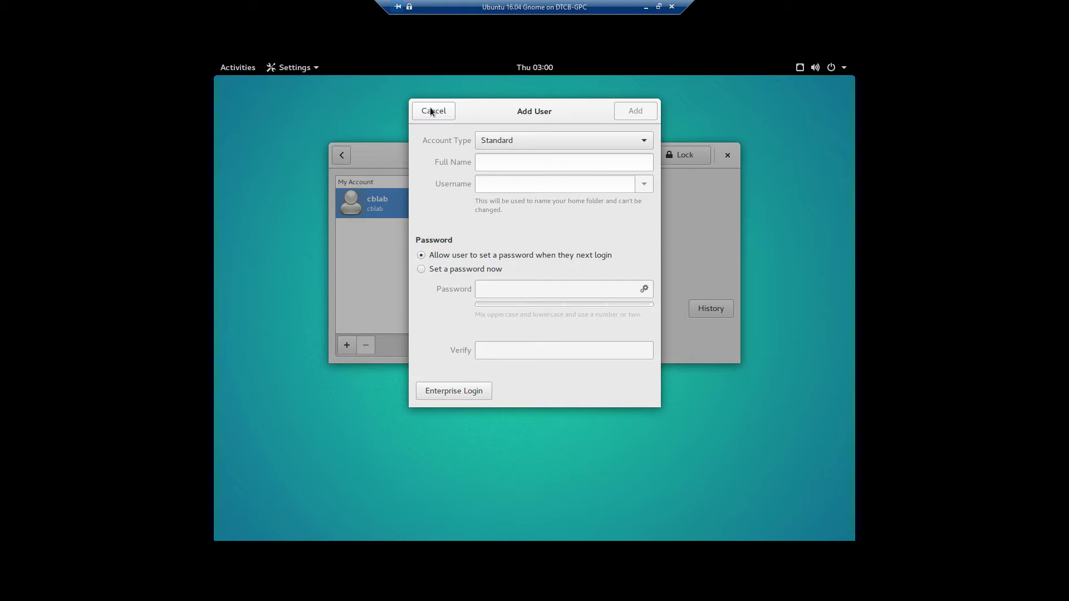
click(537, 166)
- Add a Standard user with its full name and a password set now
text(cblabuser)
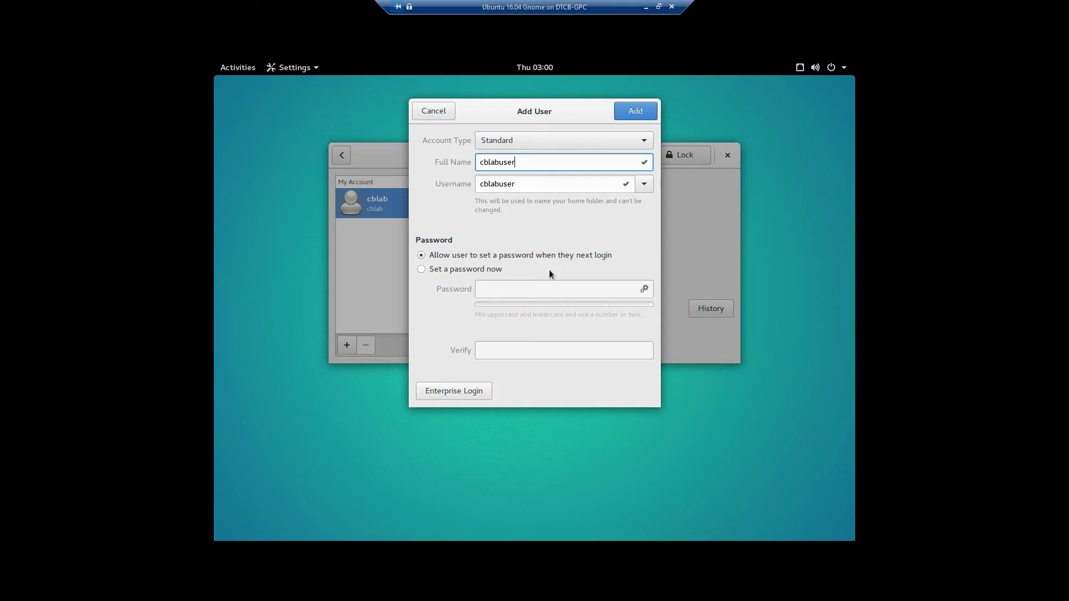
text(h)
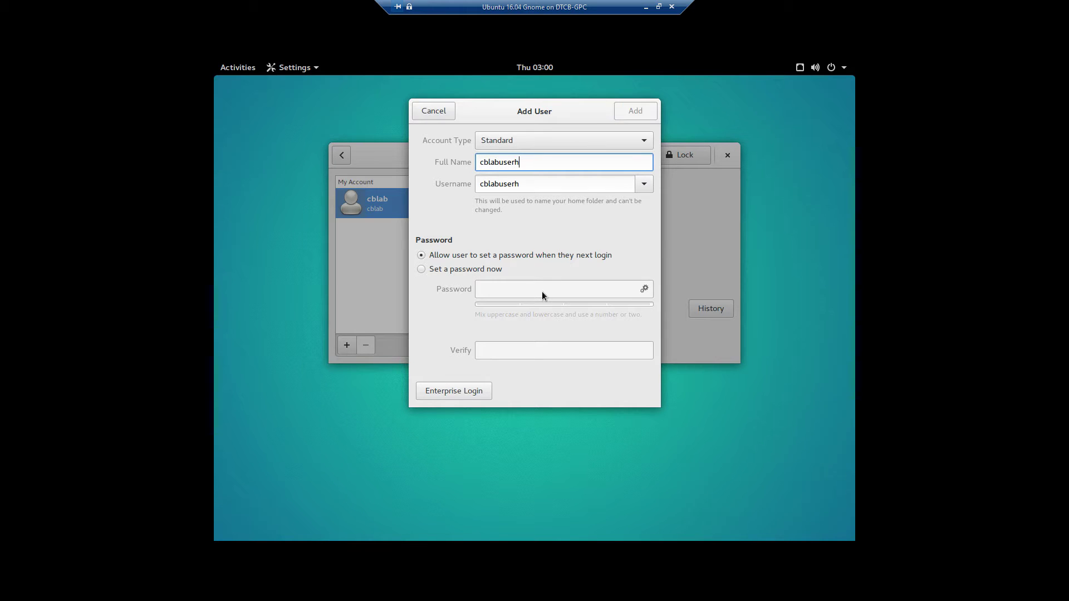
click(420, 268)
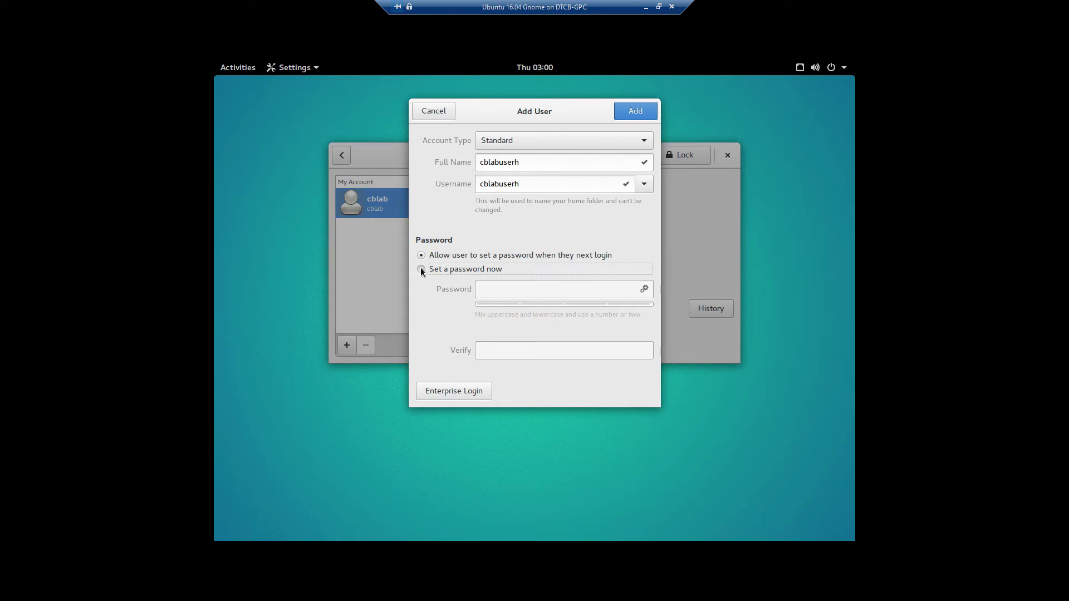
click(522, 293)
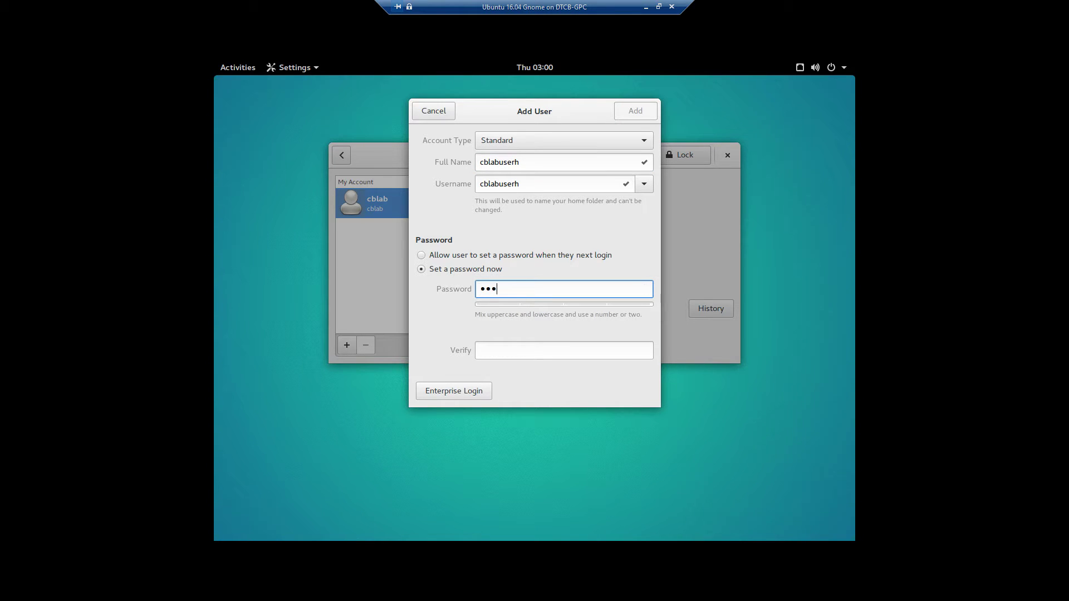
key(Tab)
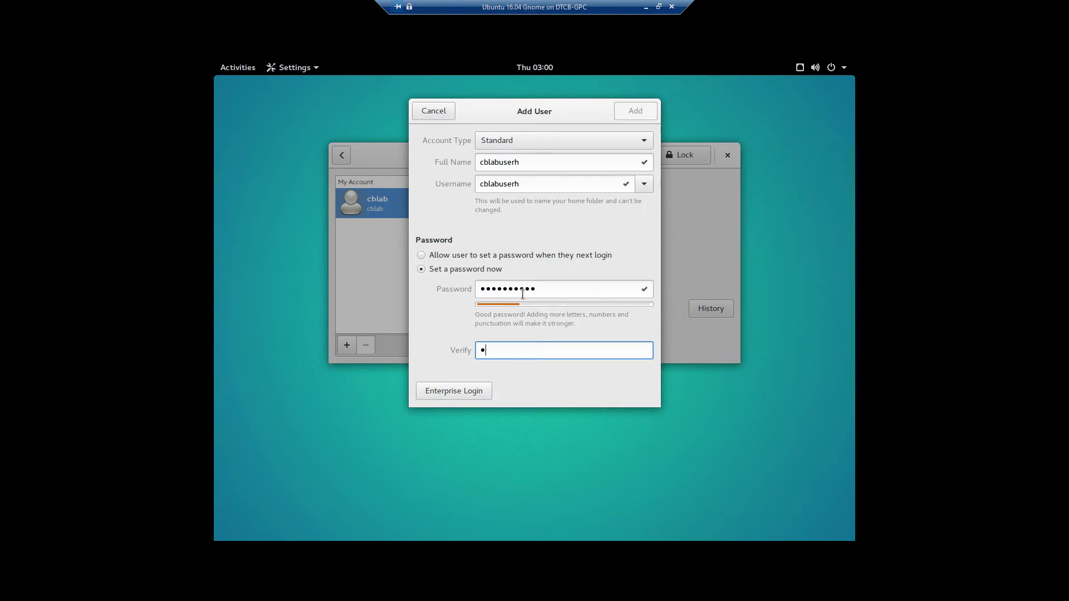
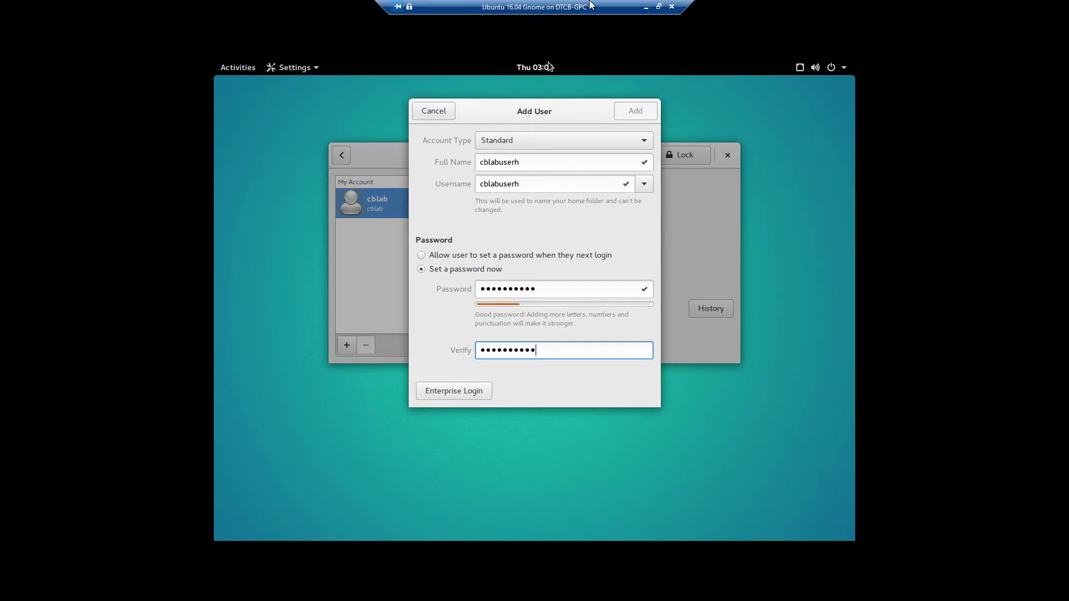
click(633, 114)
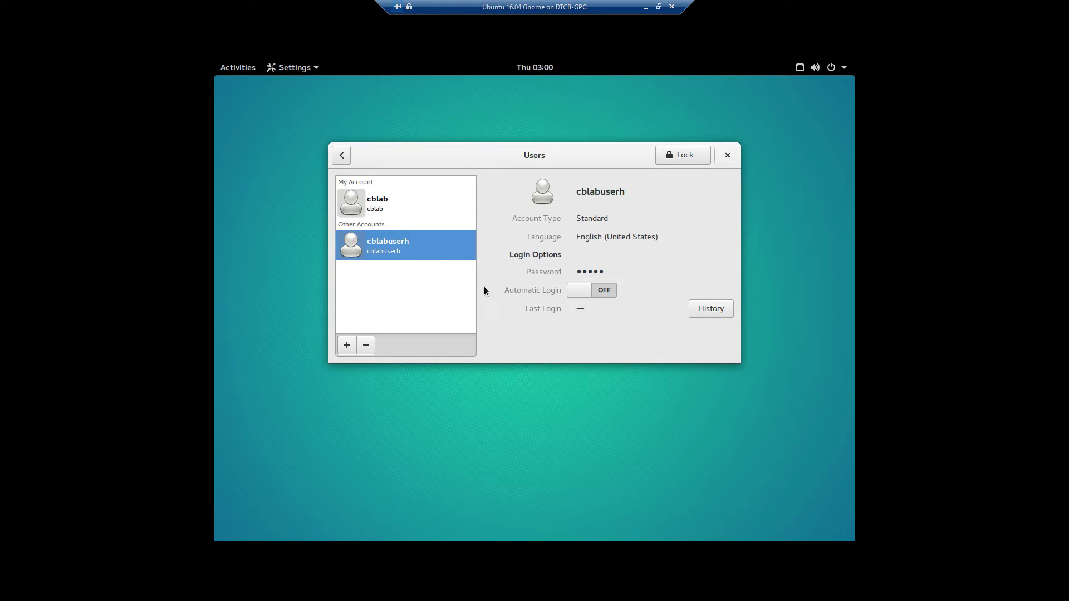
- Relock user settings, close Settings, and bring up the Activities overview
click(694, 162)
click(727, 155)
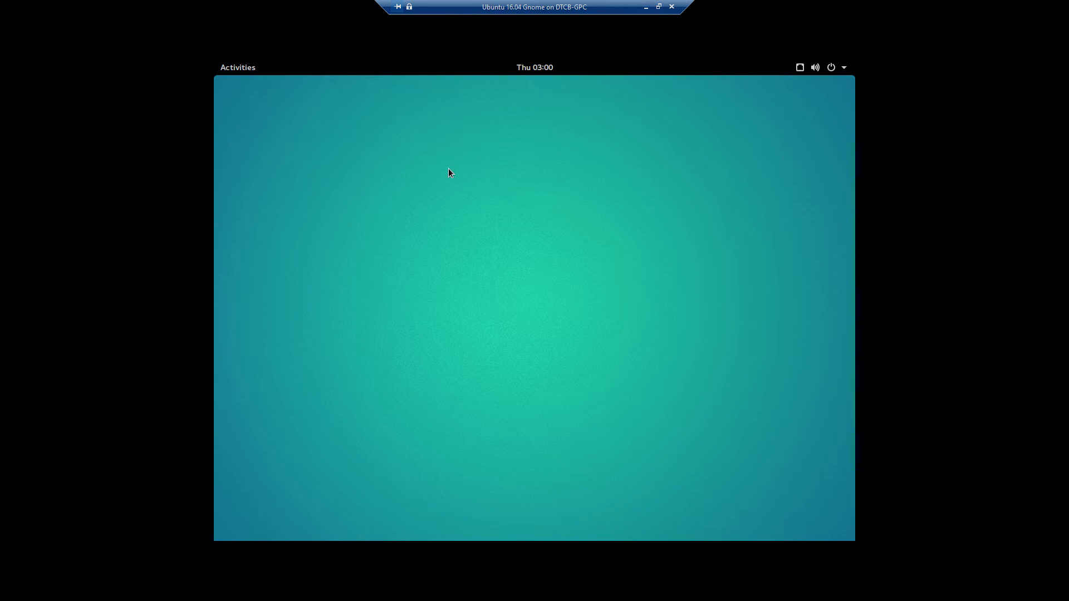
click(250, 73)
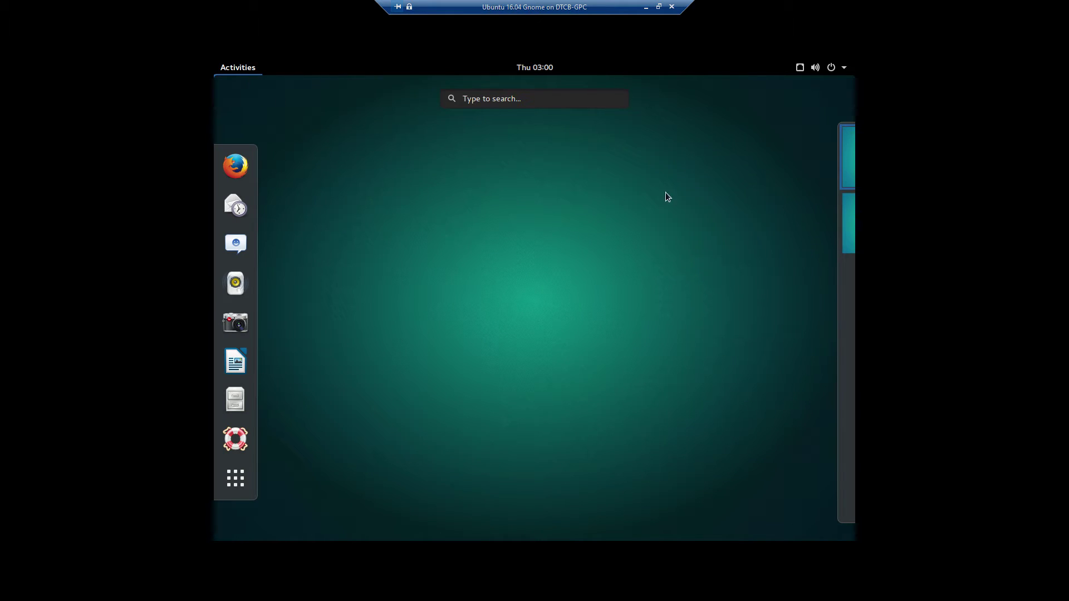
- Remove Photos from the dash favorites
mouse_move(843, 167)
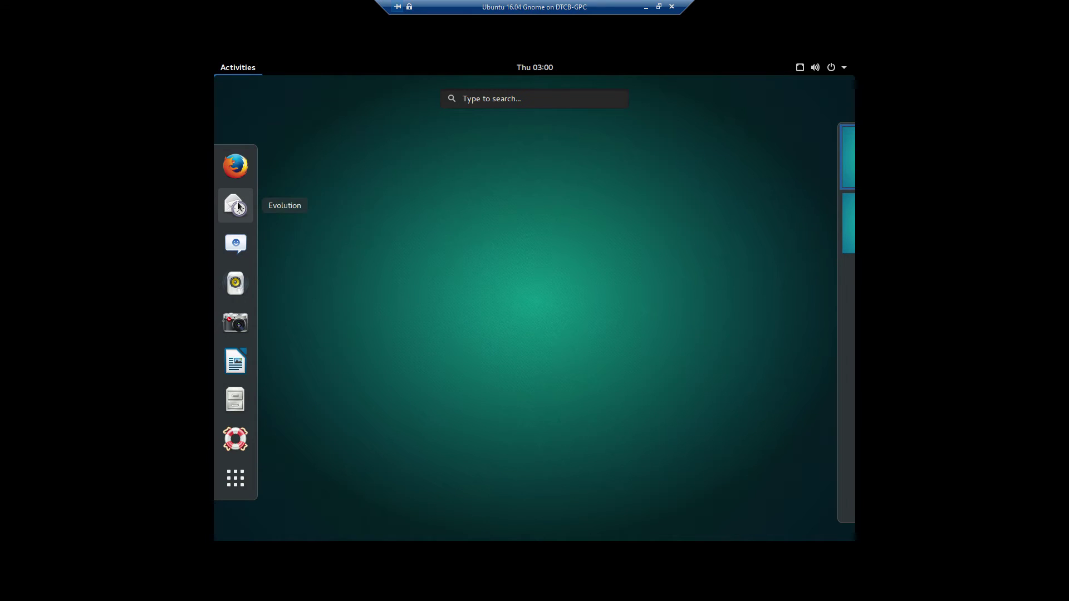
right_click(242, 208)
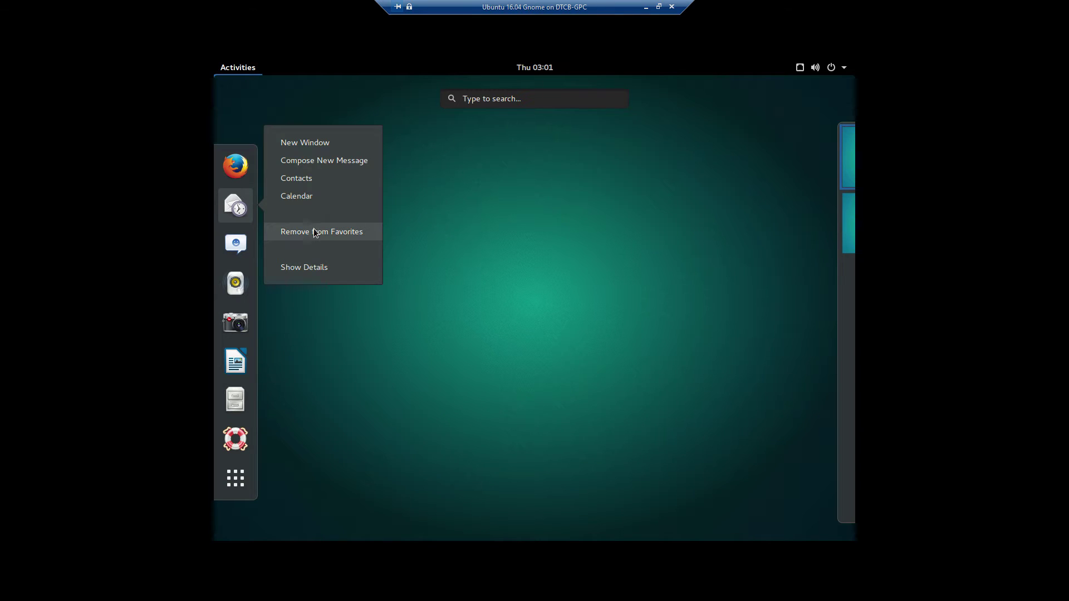
click(236, 327)
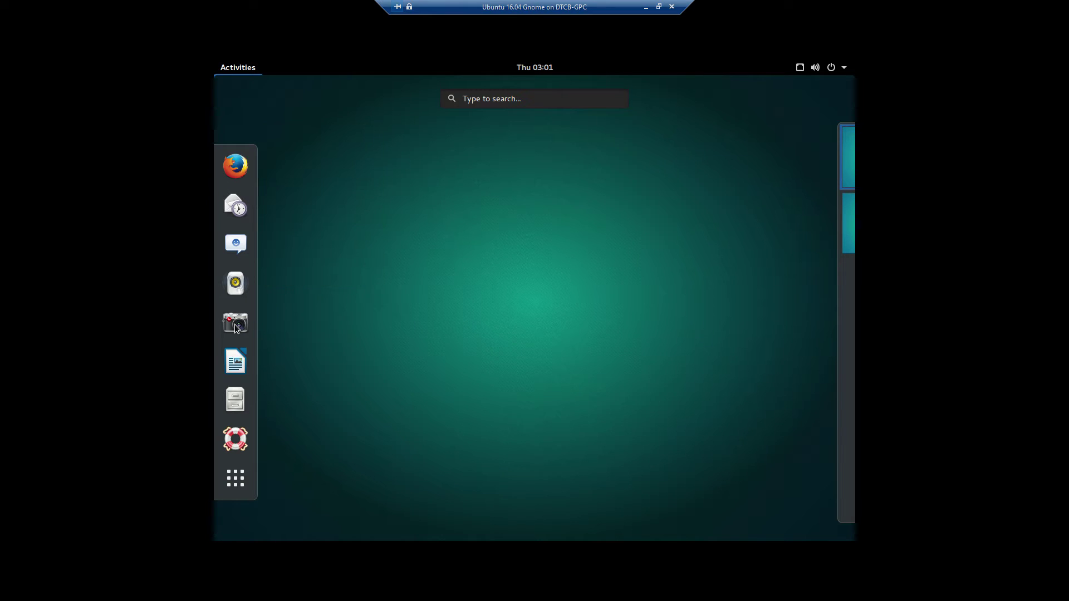
right_click(236, 328)
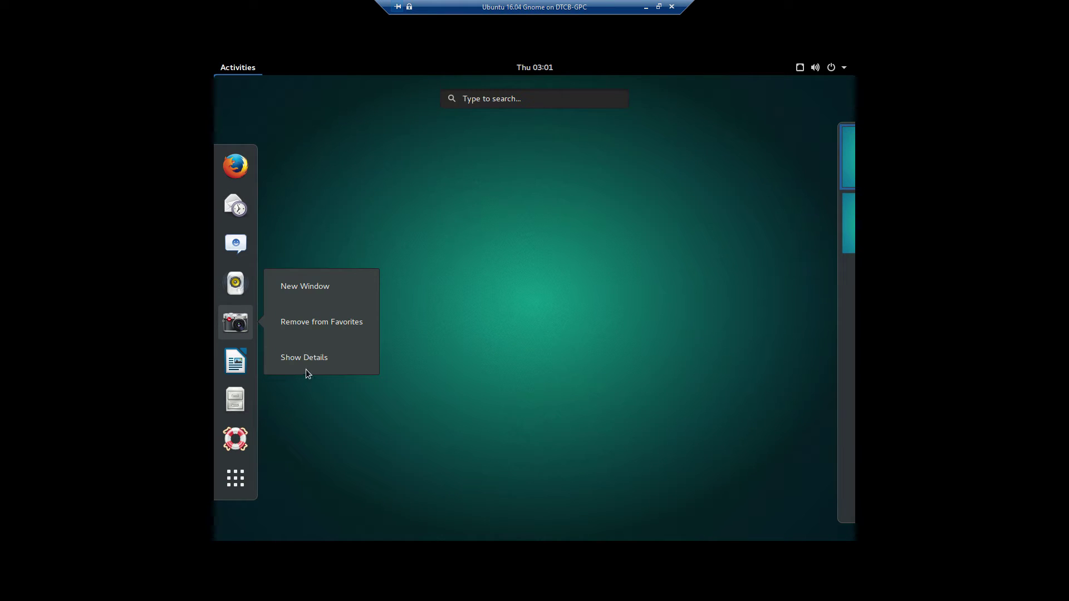
click(330, 323)
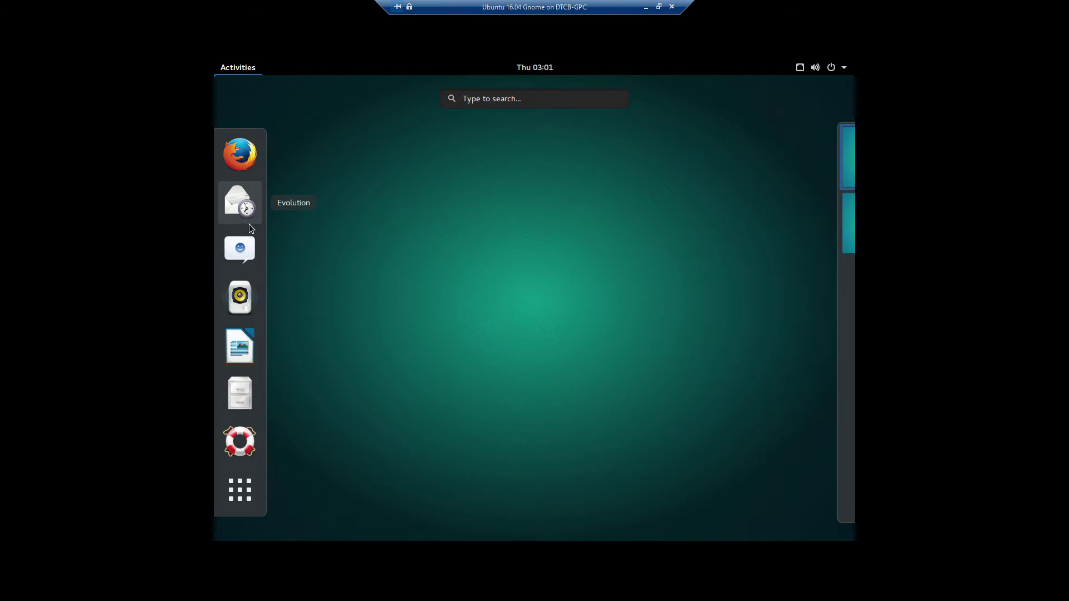
- Unpin Empathy, Rhythmbox, Evolution and Firefox from the dash, leaving three launchers
right_click(248, 255)
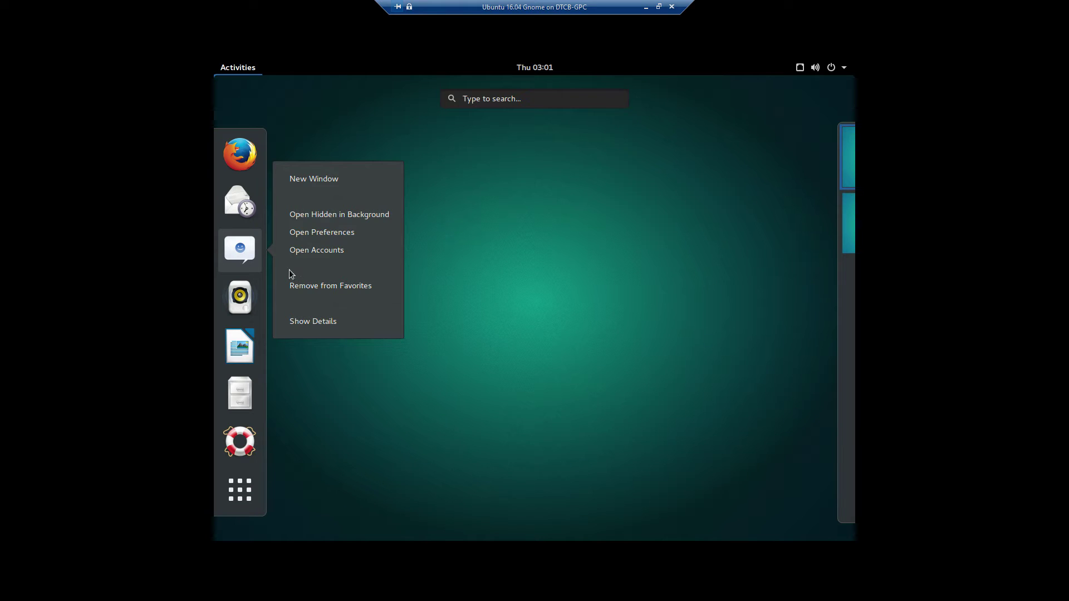
click(333, 289)
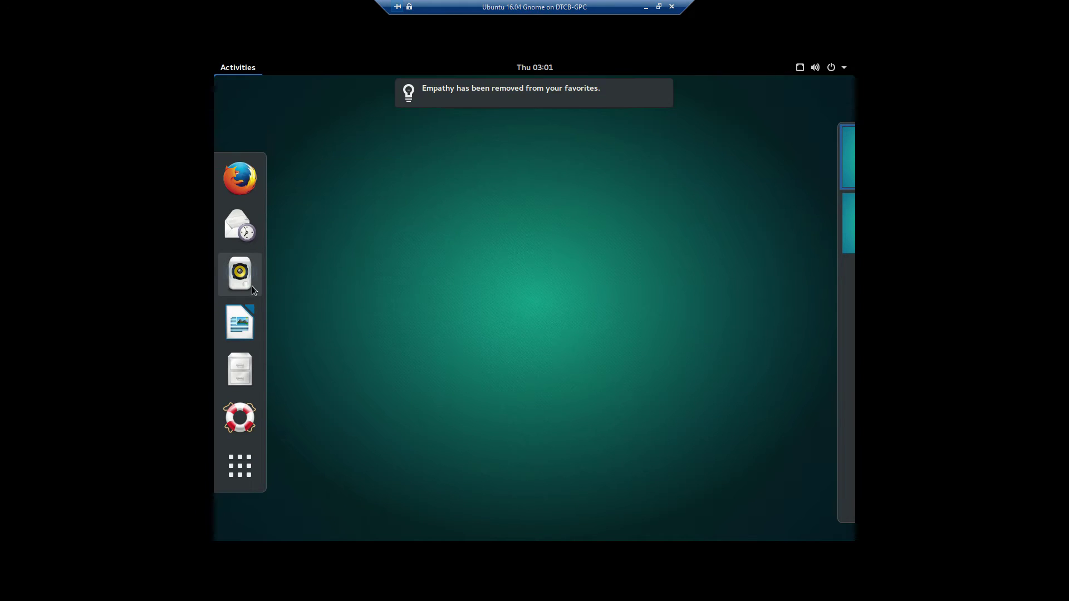
right_click(252, 287)
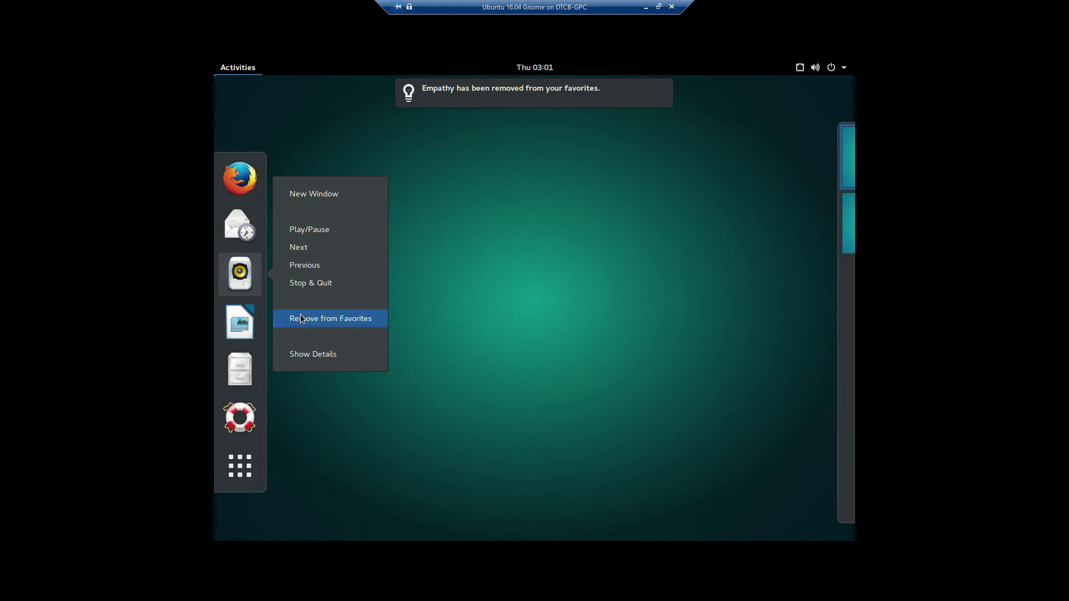
click(301, 319)
right_click(249, 252)
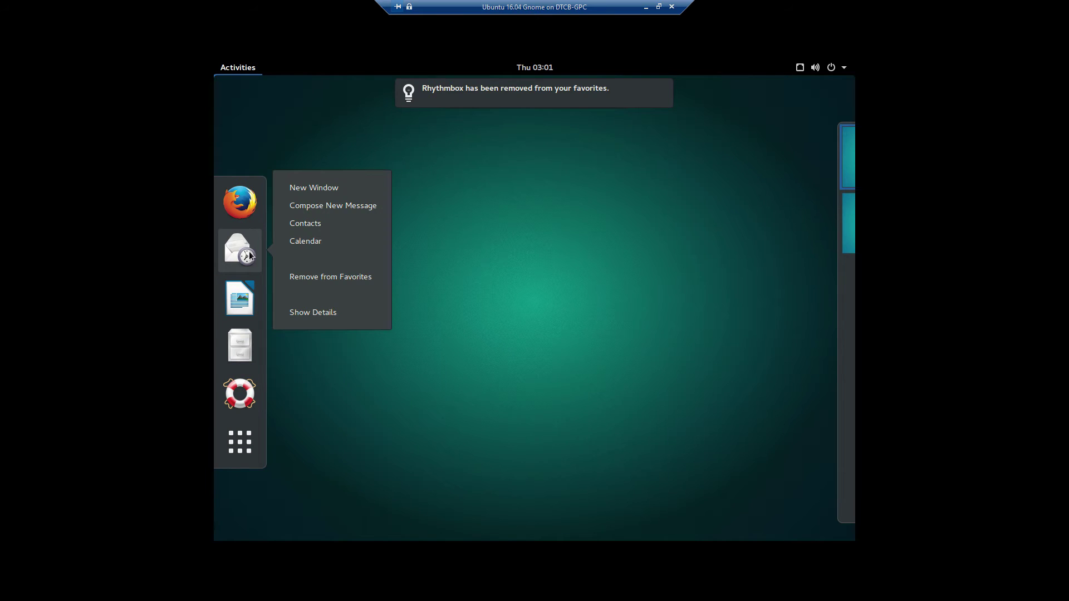
click(307, 274)
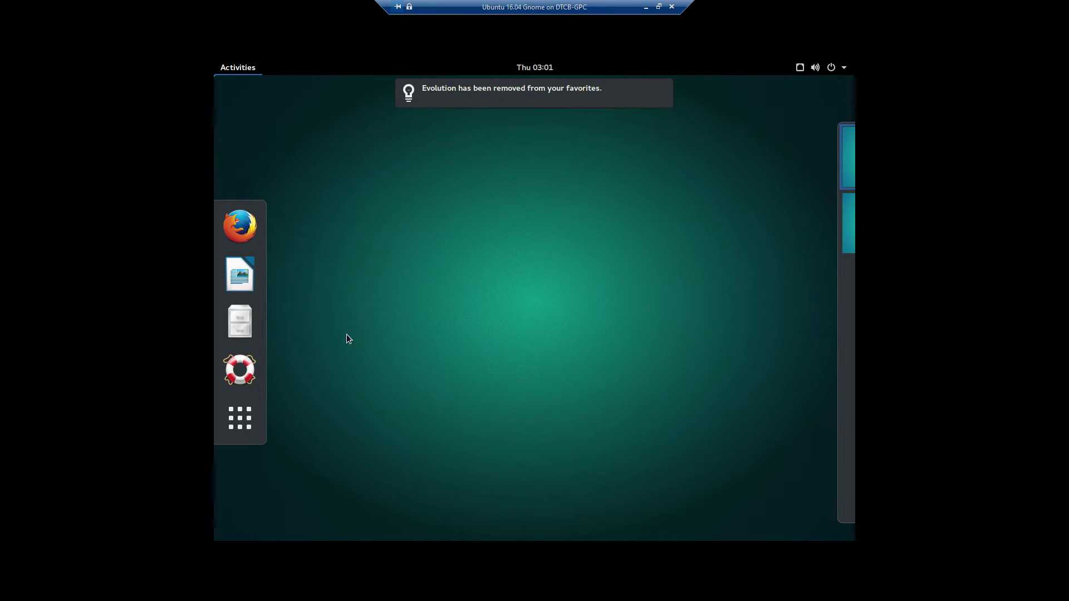
right_click(252, 237)
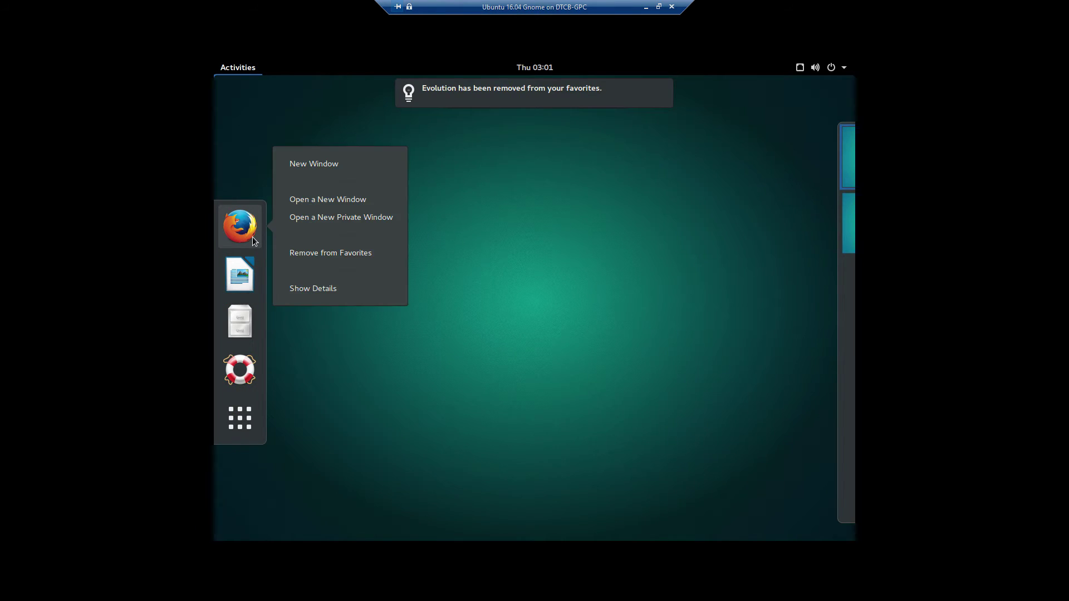
click(309, 254)
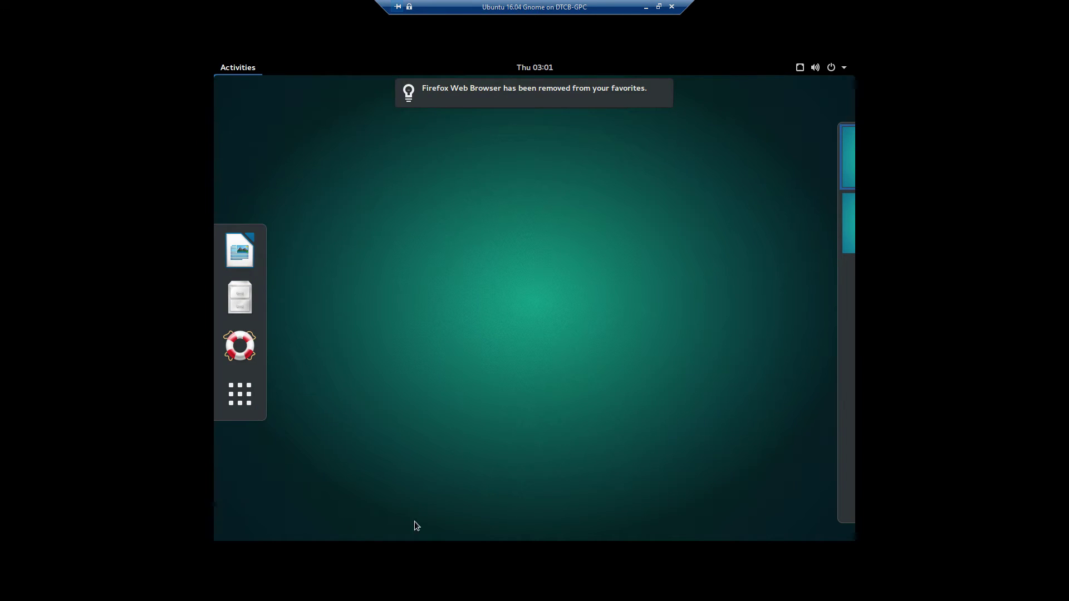
- Drag Firefox from the applications grid to the top of the dash
click(237, 403)
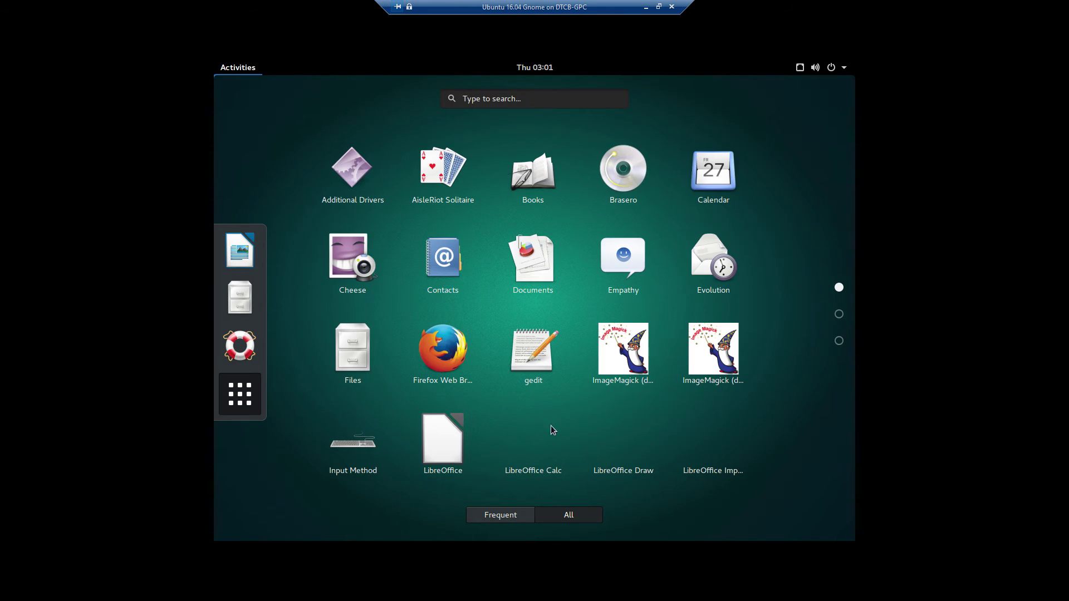
scroll(526, 328, down, 2)
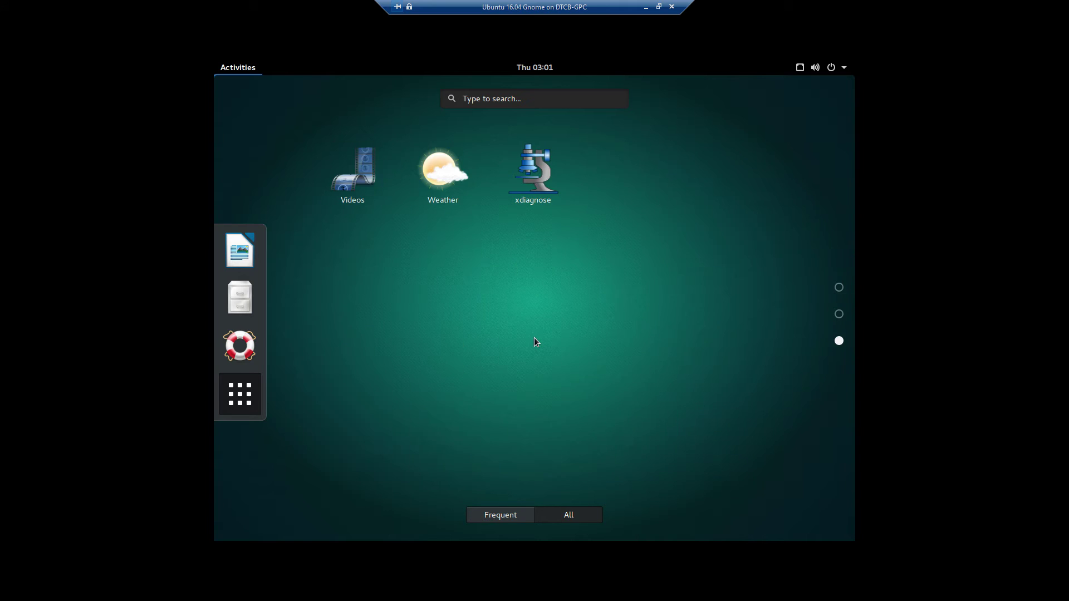
scroll(535, 341, up, 1)
scroll(535, 342, up, 1)
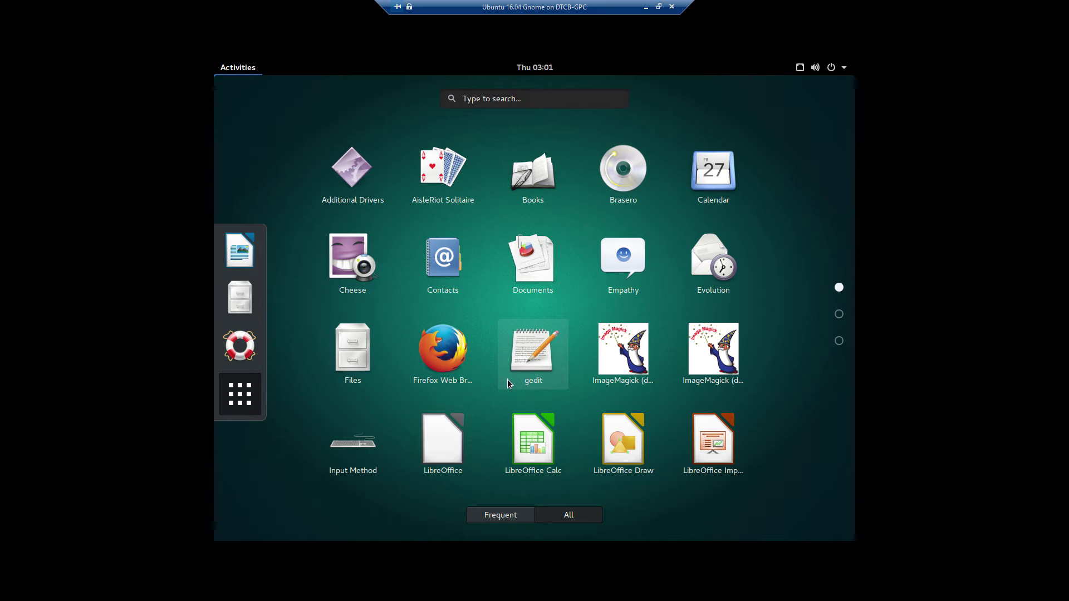
drag(442, 351, 236, 239)
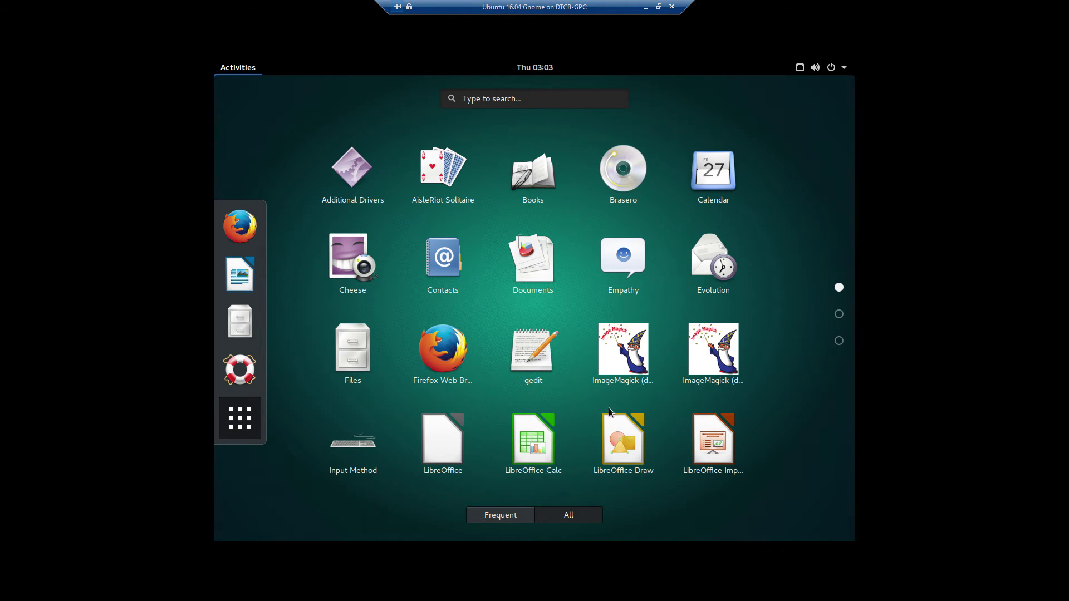
- Switch the grid between Frequent and All applications, then focus the search box
click(500, 515)
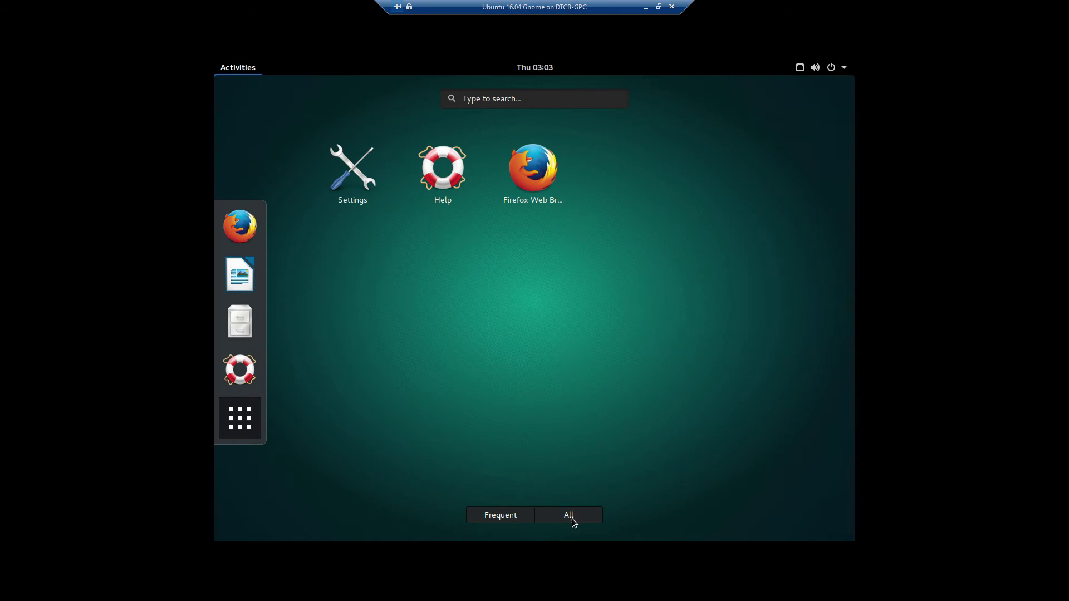
click(568, 516)
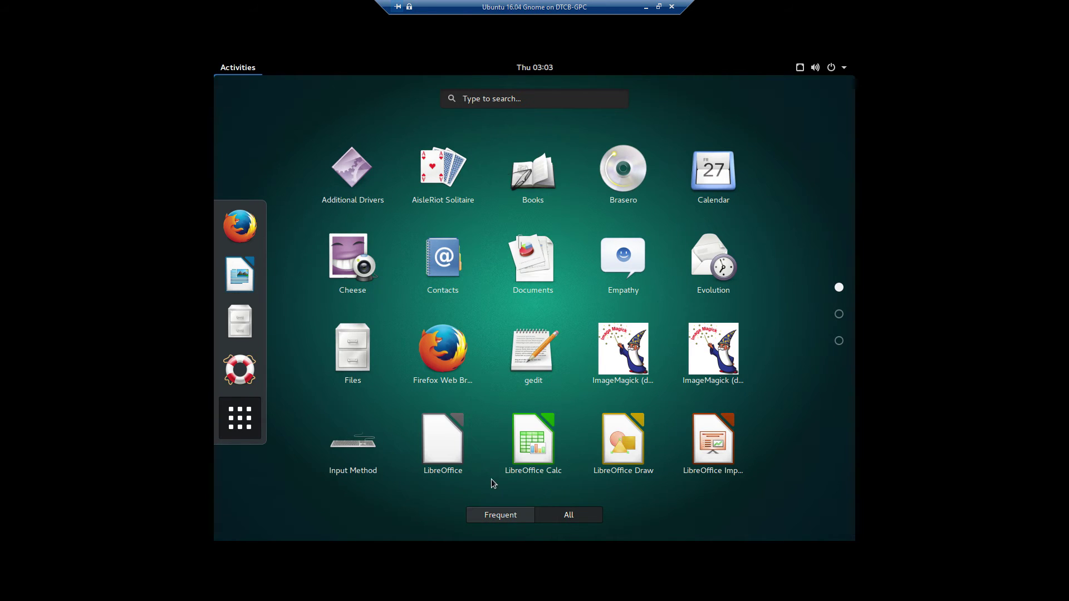
click(553, 100)
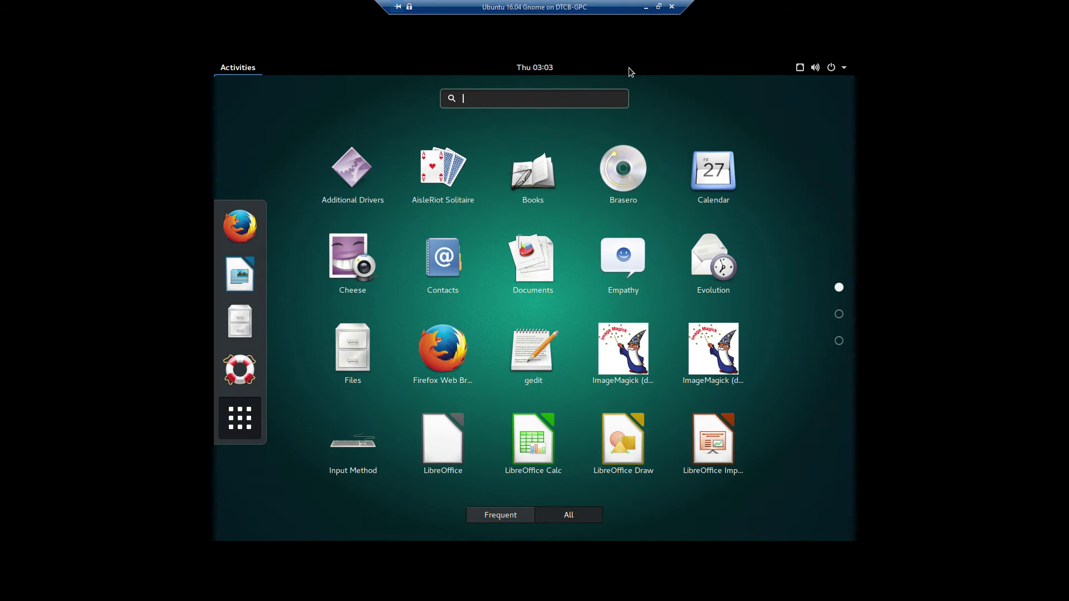
- Search 'term', pin Terminal between Files and Help, and exit to the desktop
text(term)
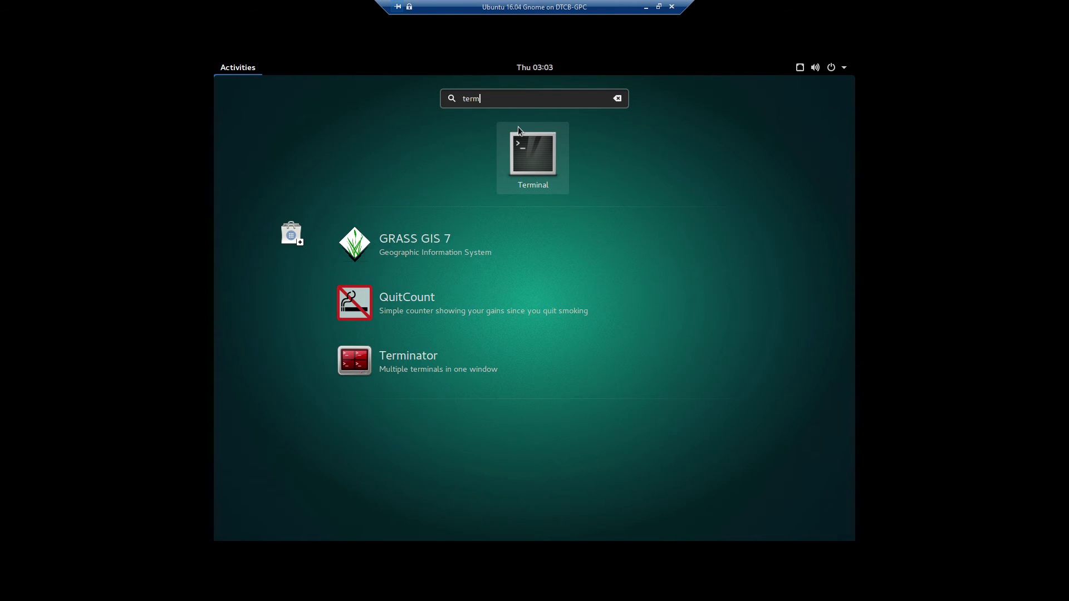
drag(545, 145, 245, 373)
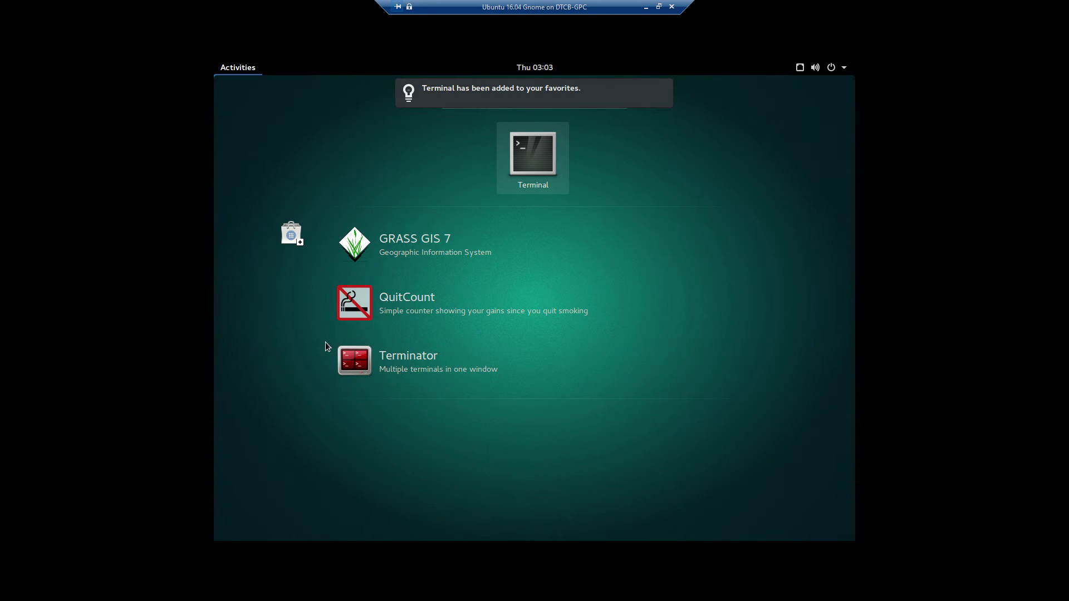
key(Escape)
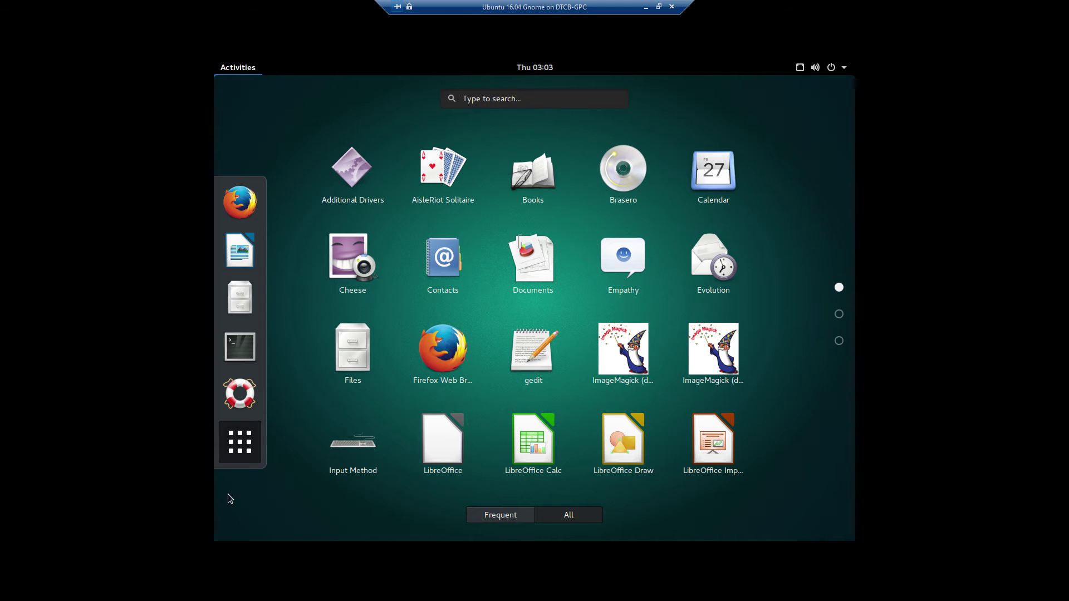
click(247, 462)
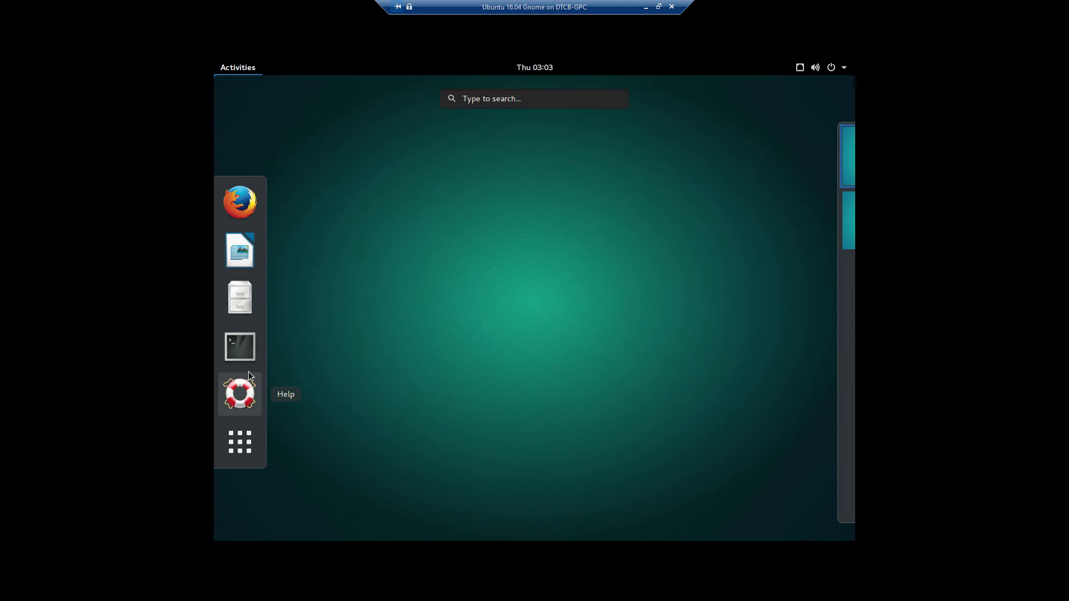
key(Escape)
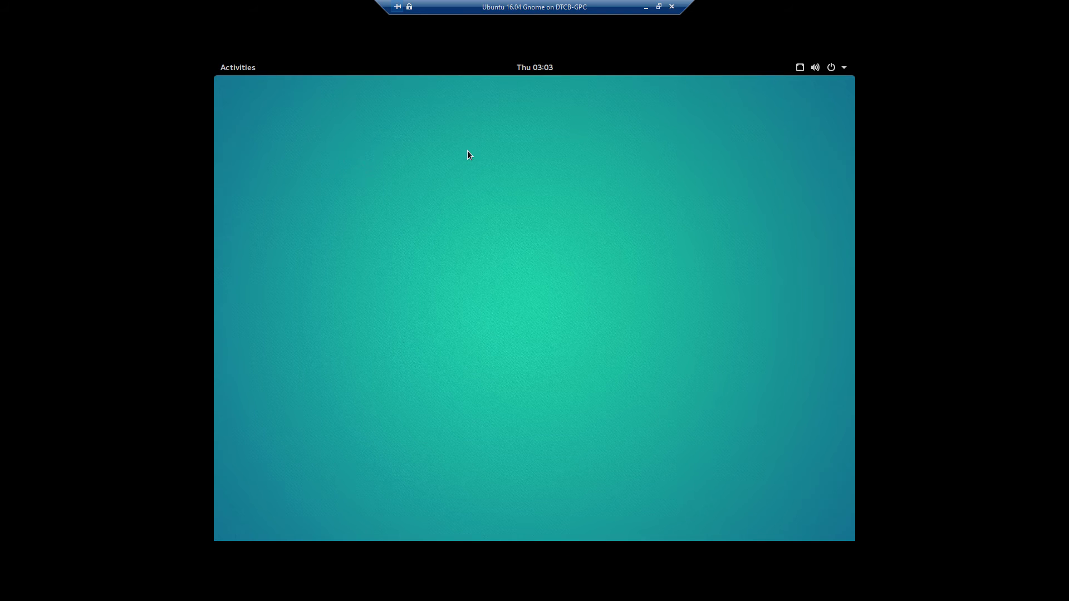
right_click(468, 155)
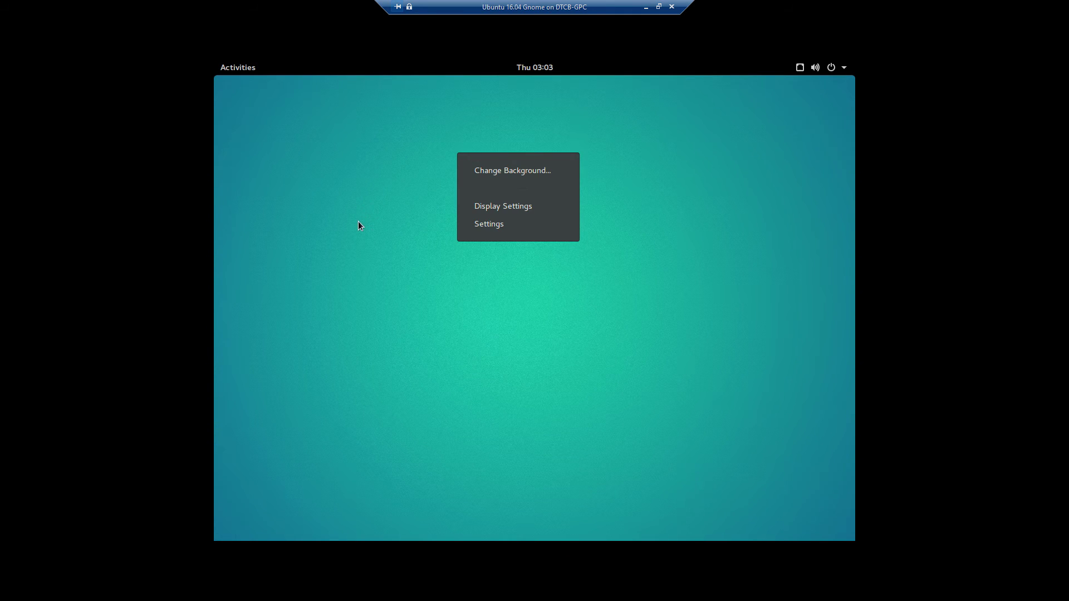
click(509, 208)
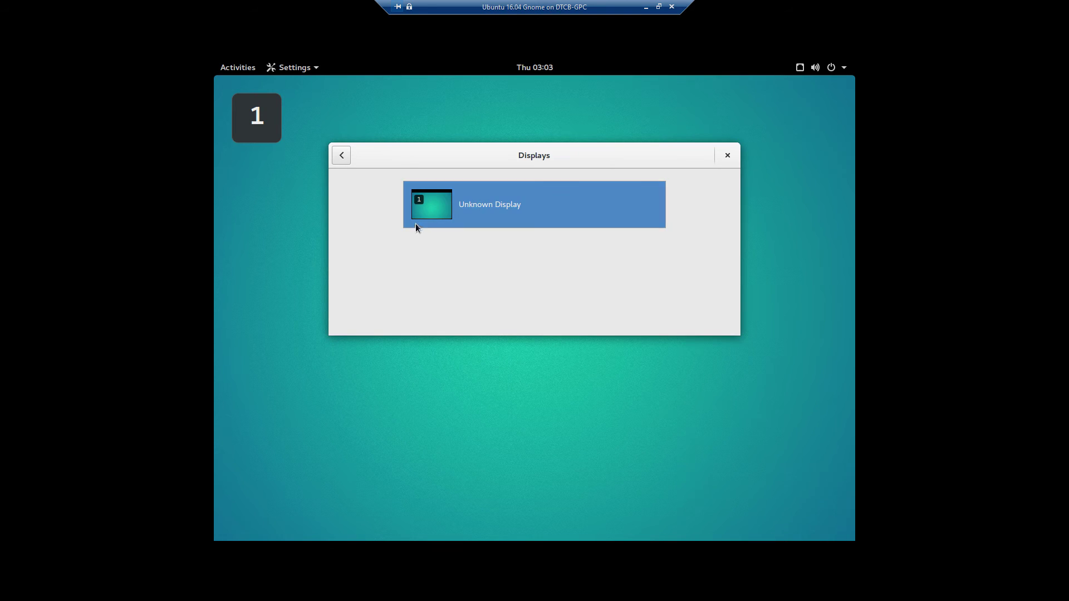
click(436, 215)
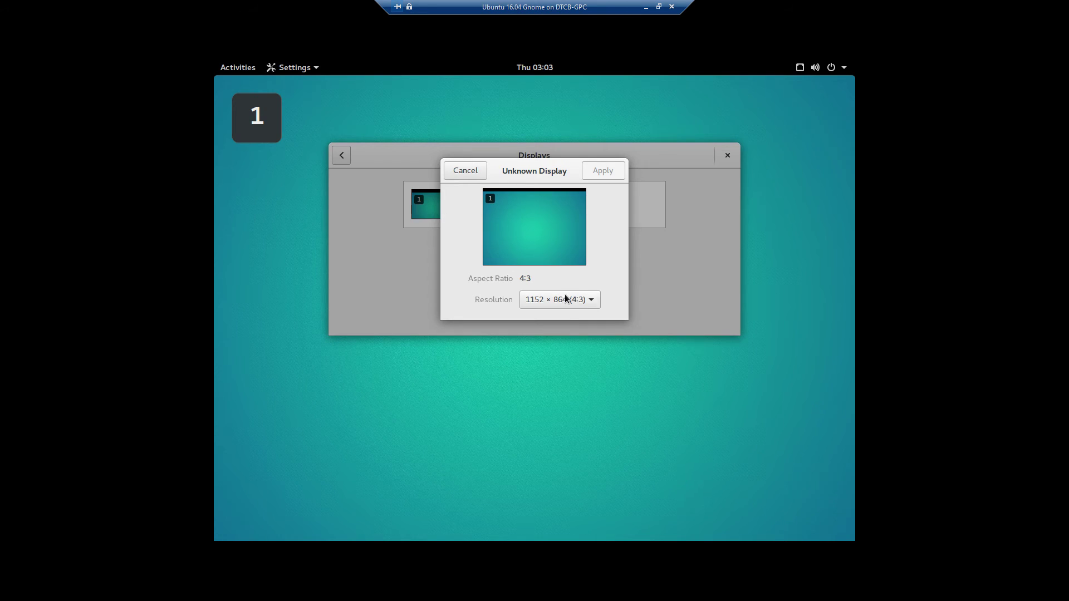
click(593, 302)
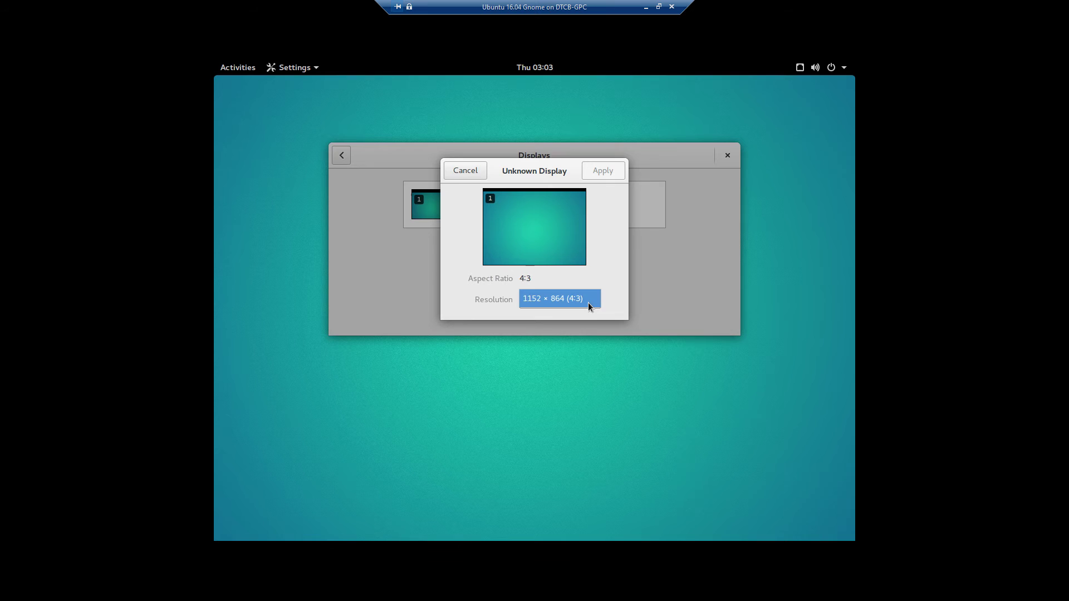
click(565, 291)
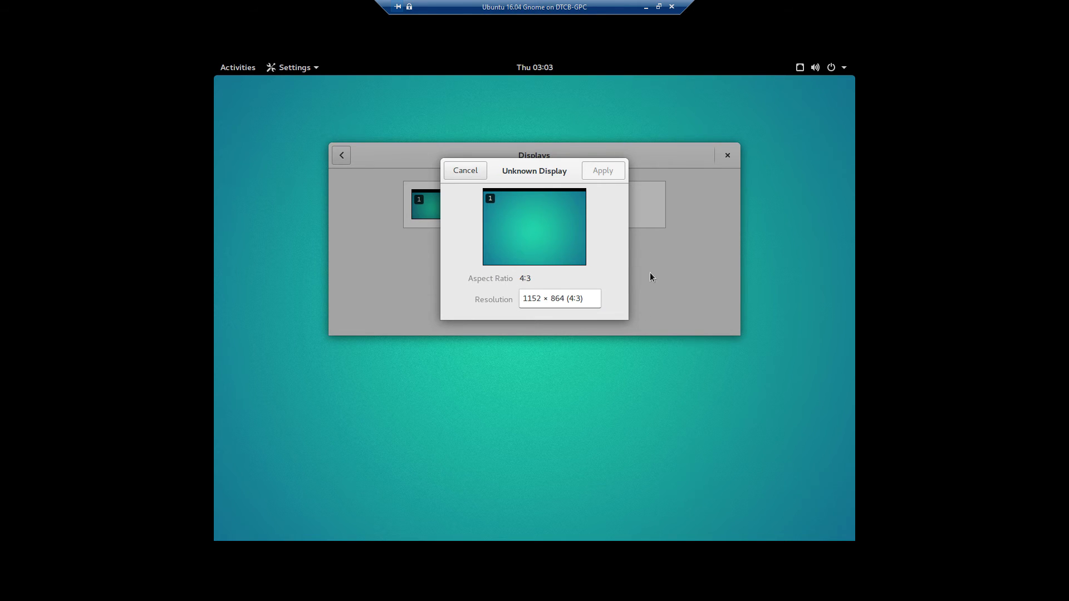
click(477, 174)
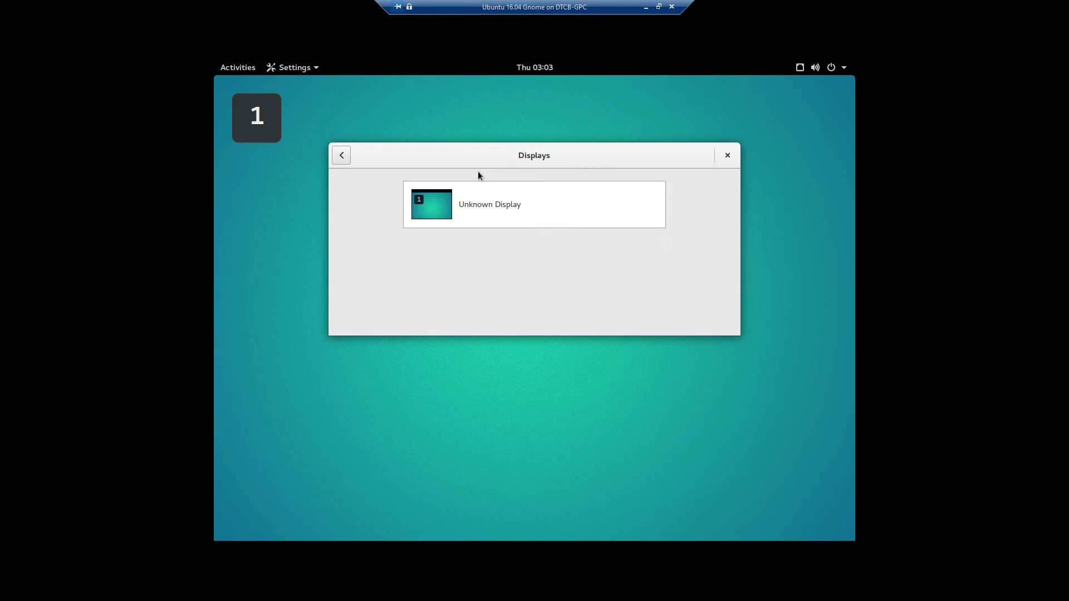
click(727, 157)
- Set the dark rain-spotted leaves wallpaper from the desktop menu, then close Background
right_click(527, 223)
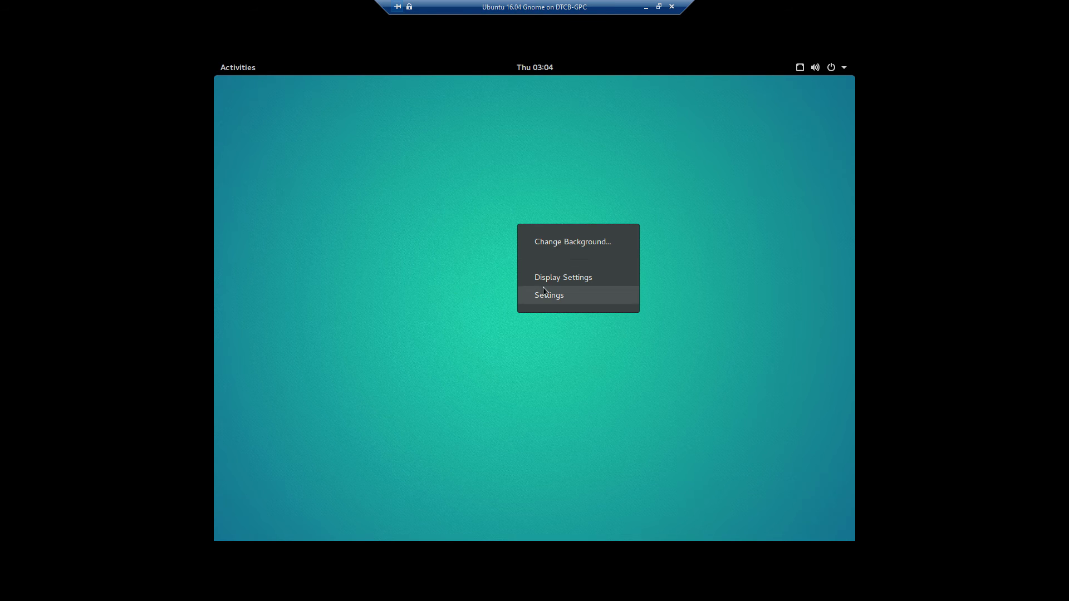
click(544, 239)
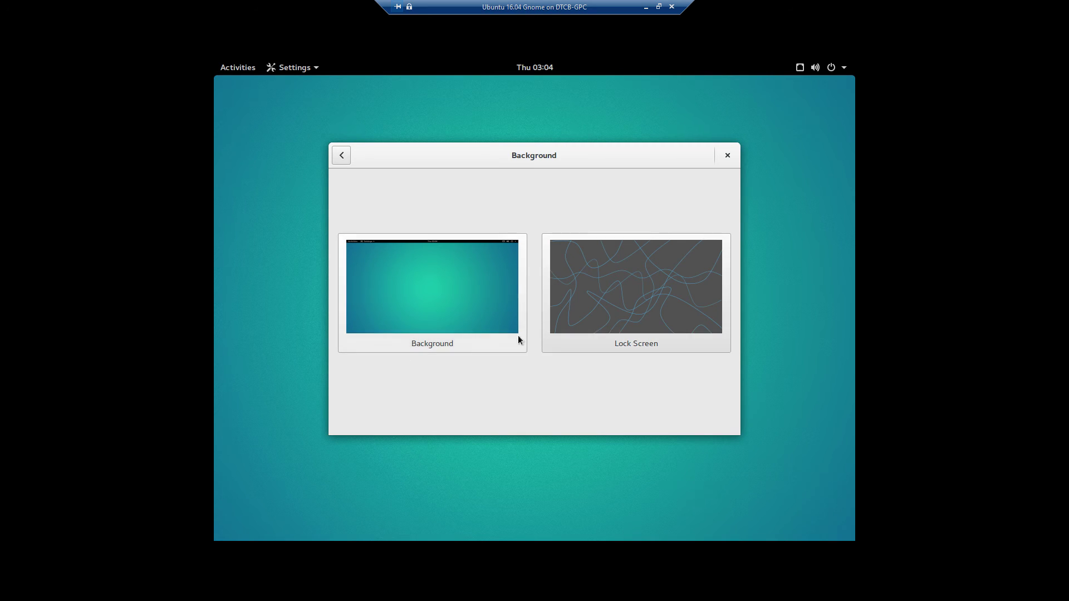
click(496, 301)
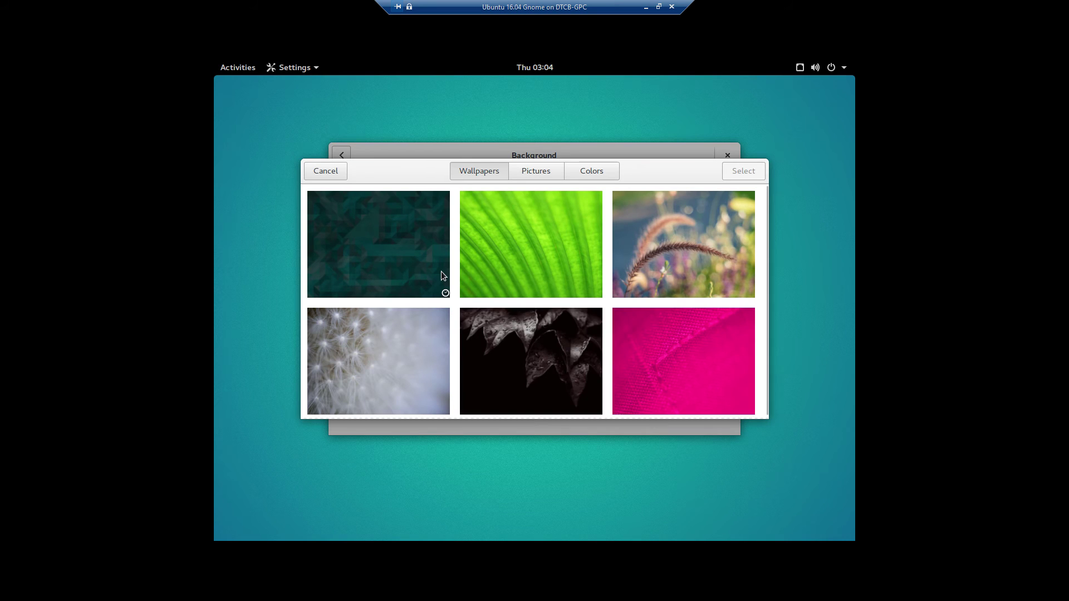
scroll(616, 320, down, 2)
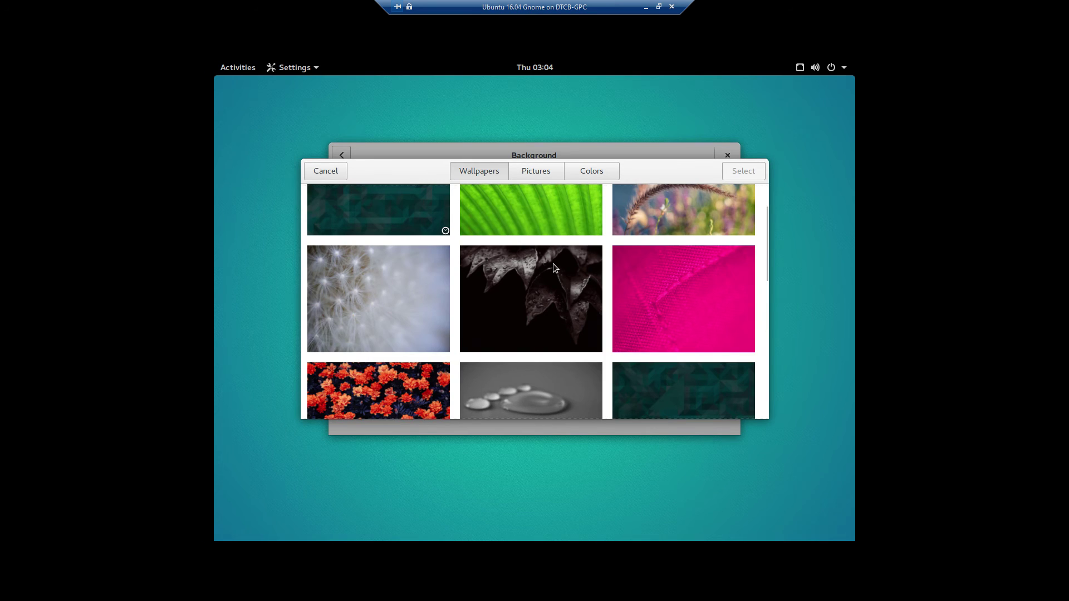
click(542, 294)
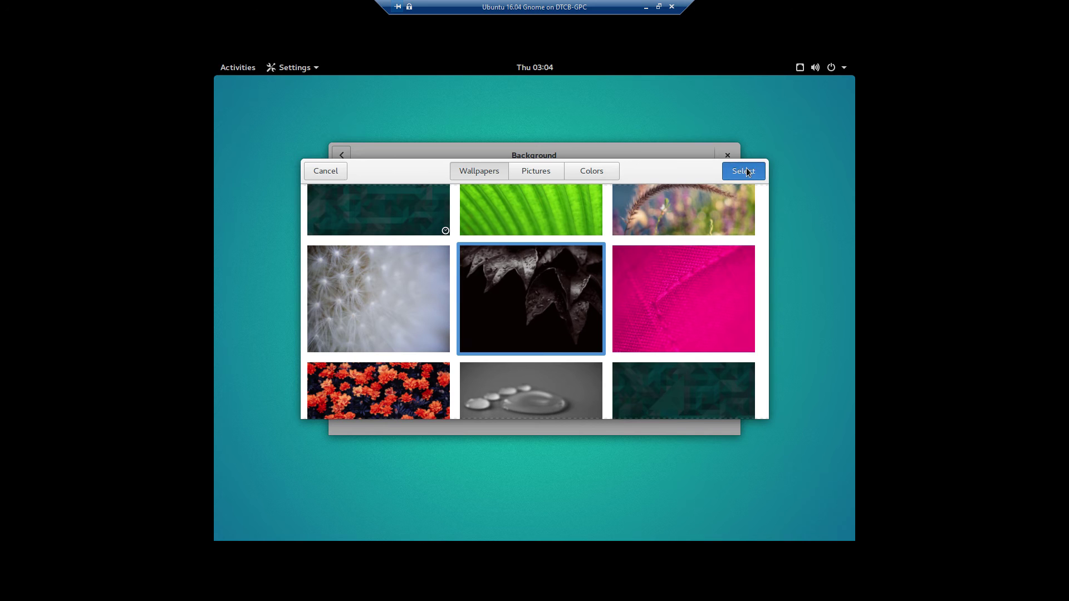
click(746, 168)
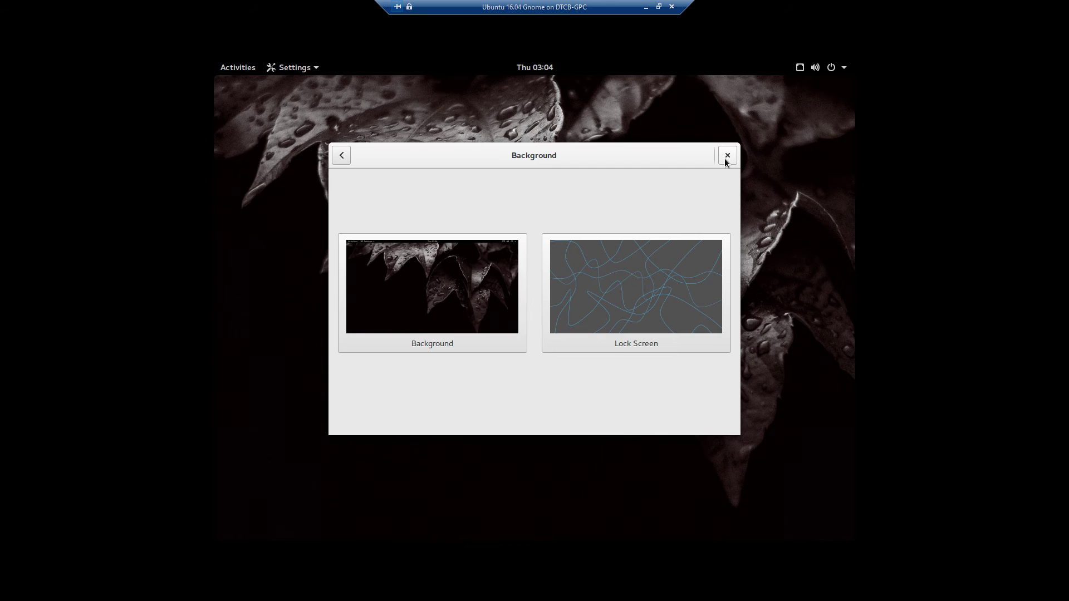
click(727, 156)
- Open All Settings from the desktop menu, close it, and show the Activities overview
right_click(535, 172)
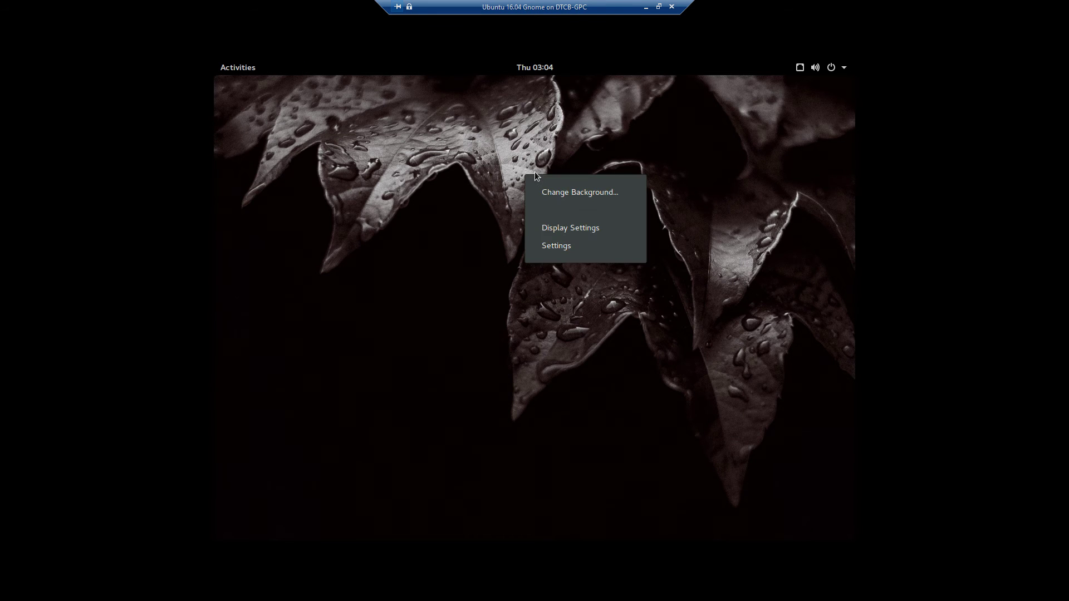
click(547, 248)
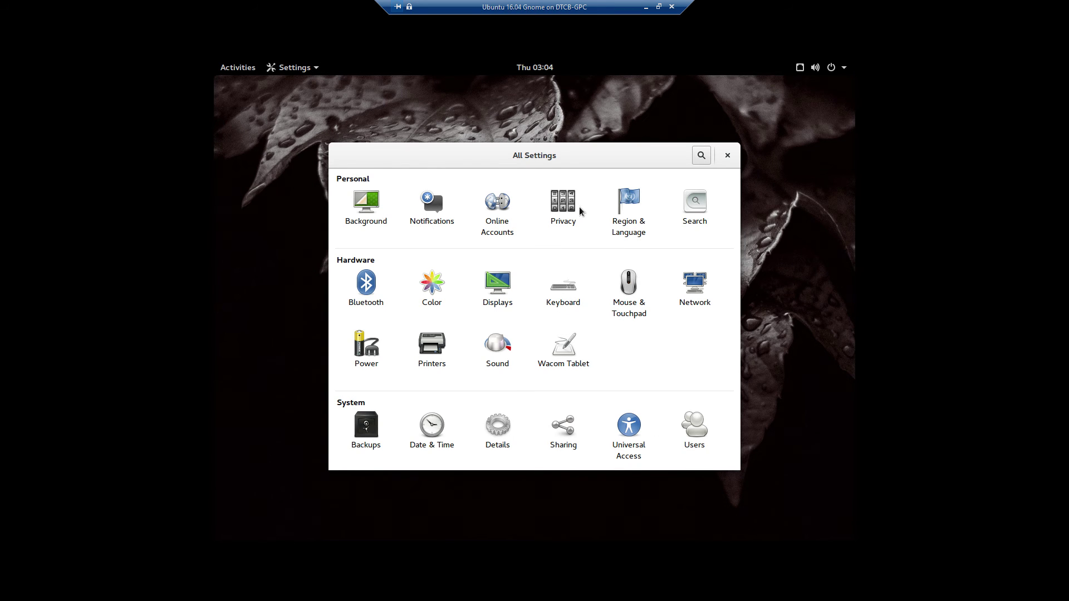
click(728, 155)
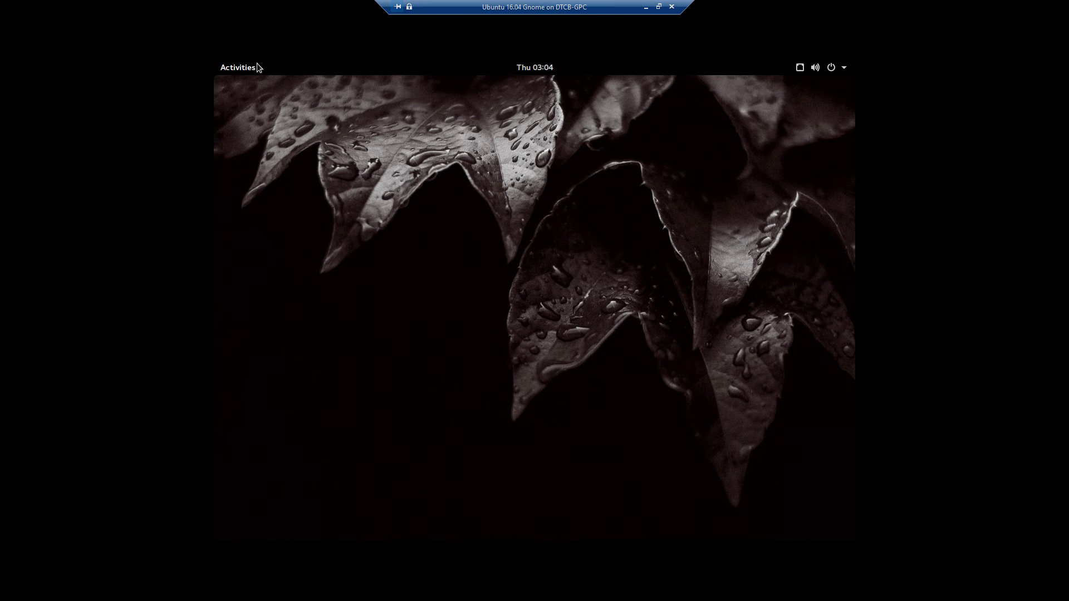
click(242, 69)
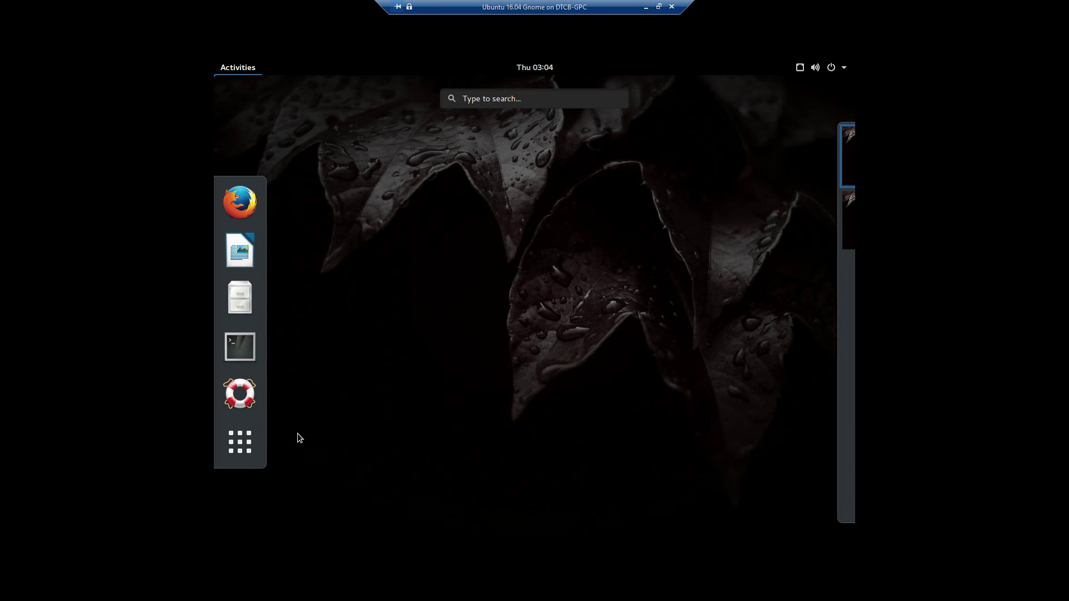
- Launch Files and browse Trash, Network, then the empty Pictures folder
click(248, 298)
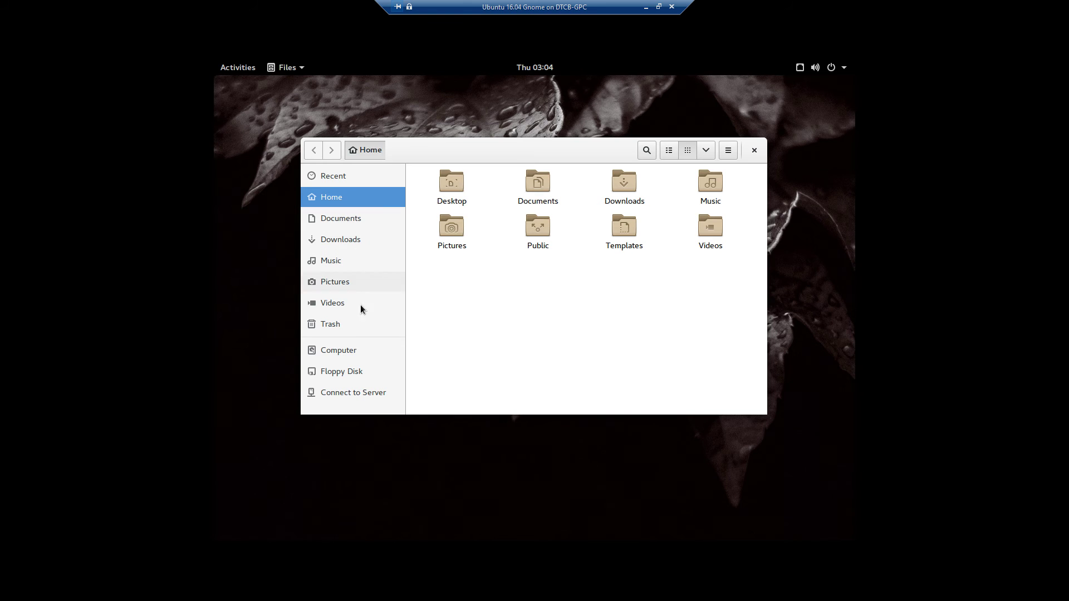
click(327, 328)
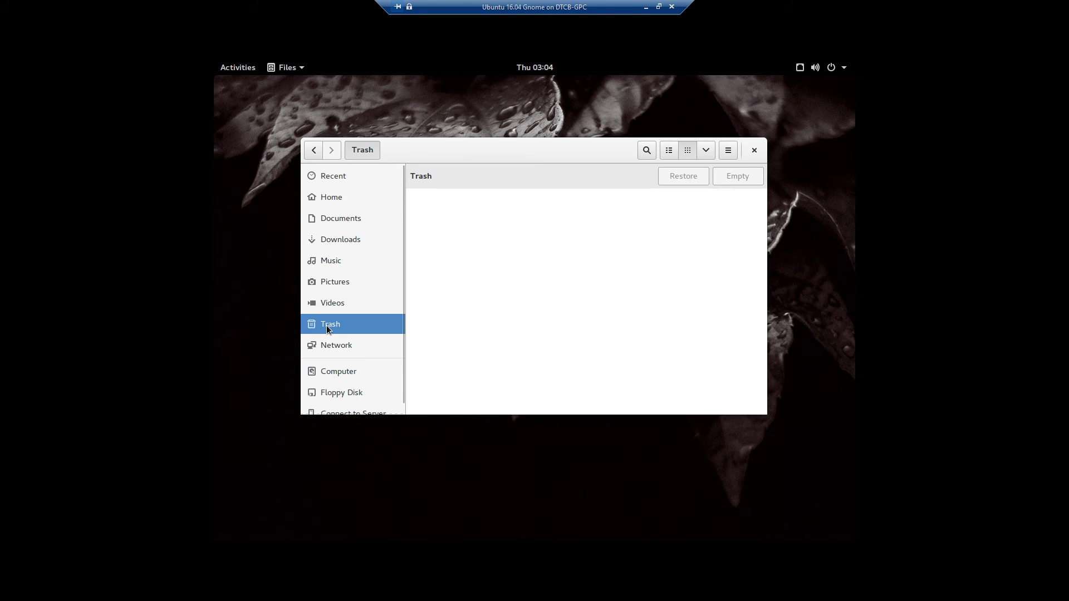
right_click(328, 328)
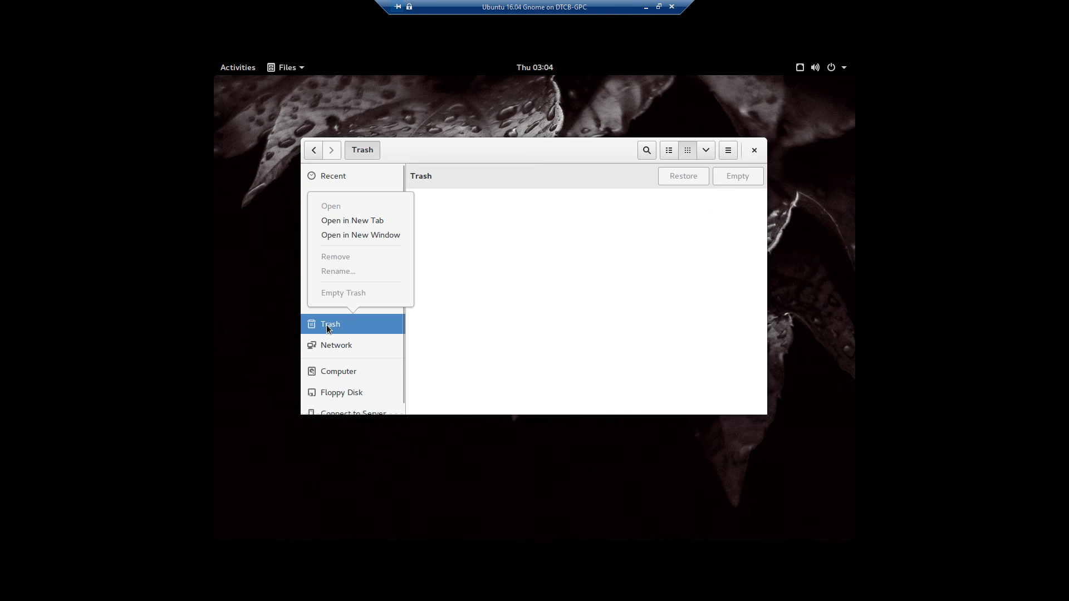
click(480, 311)
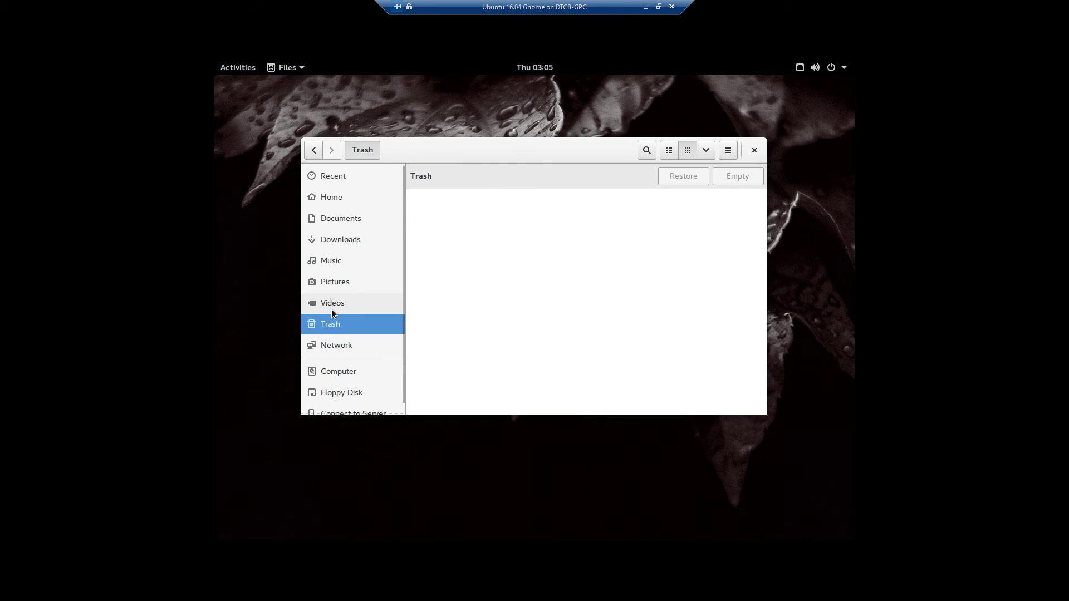
click(346, 347)
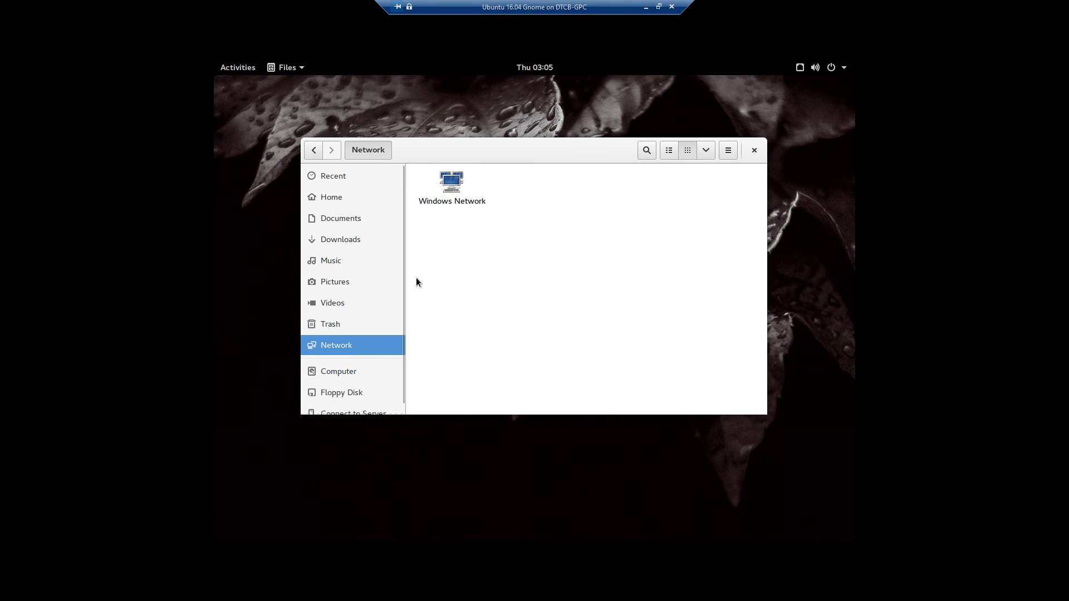
click(330, 280)
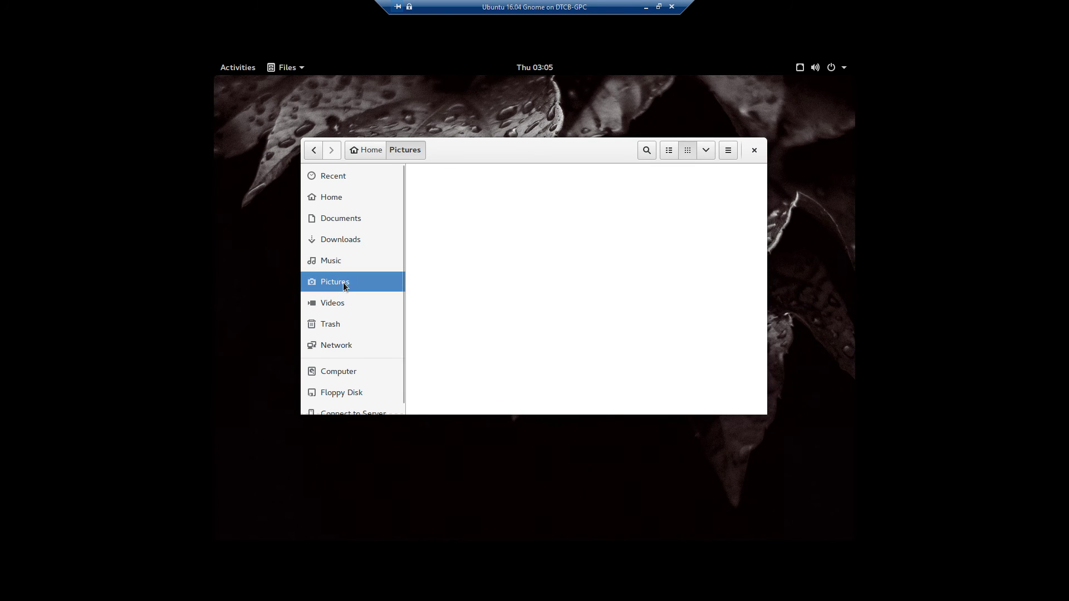
scroll(377, 350, down, 1)
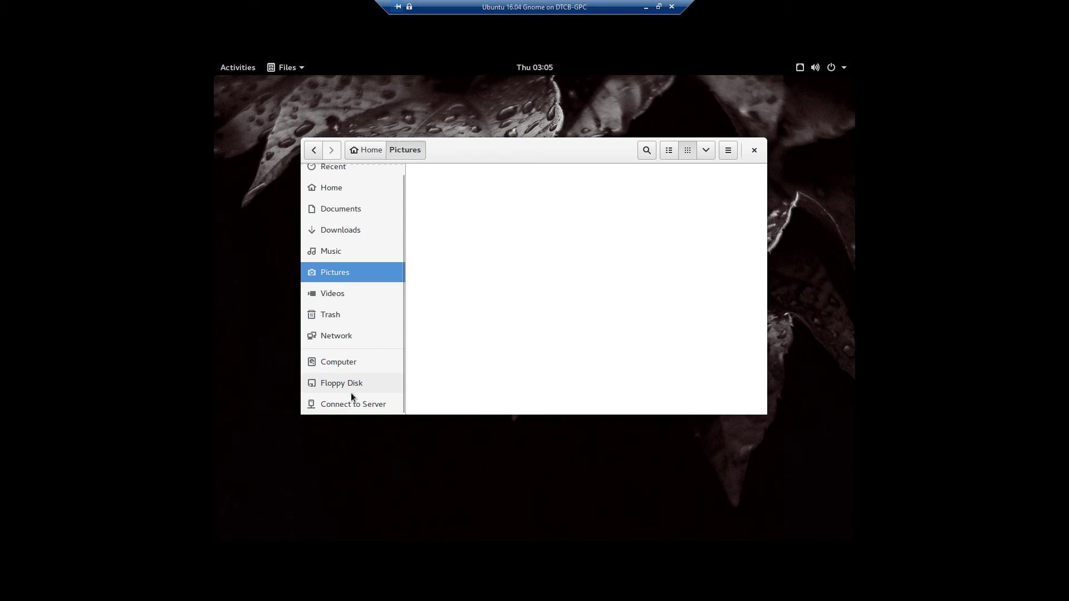
- Show the Computer root folders and select var to see its item count
click(342, 363)
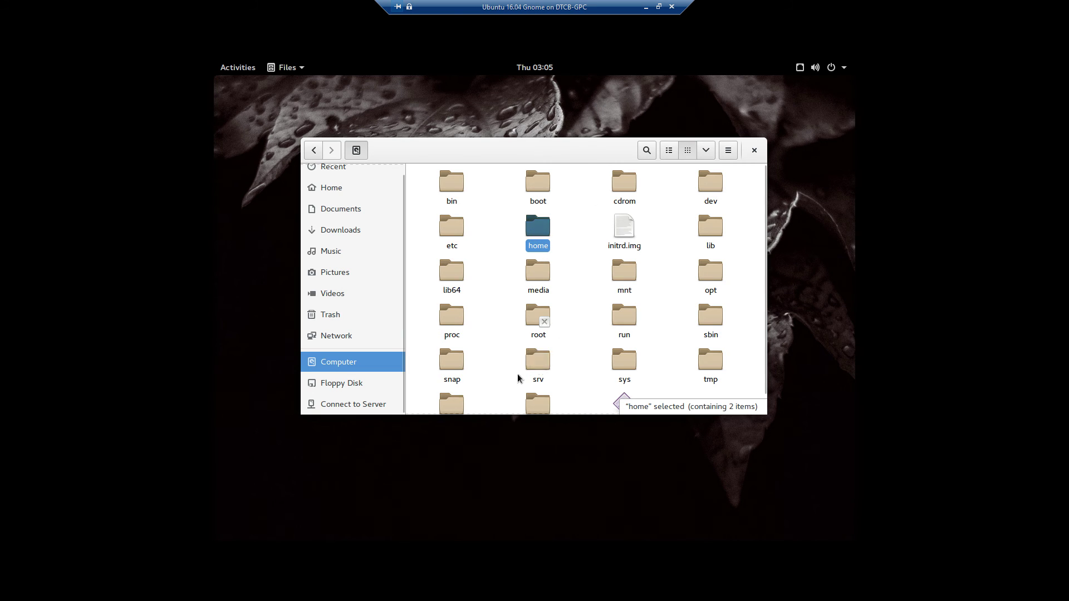
scroll(501, 390, down, 1)
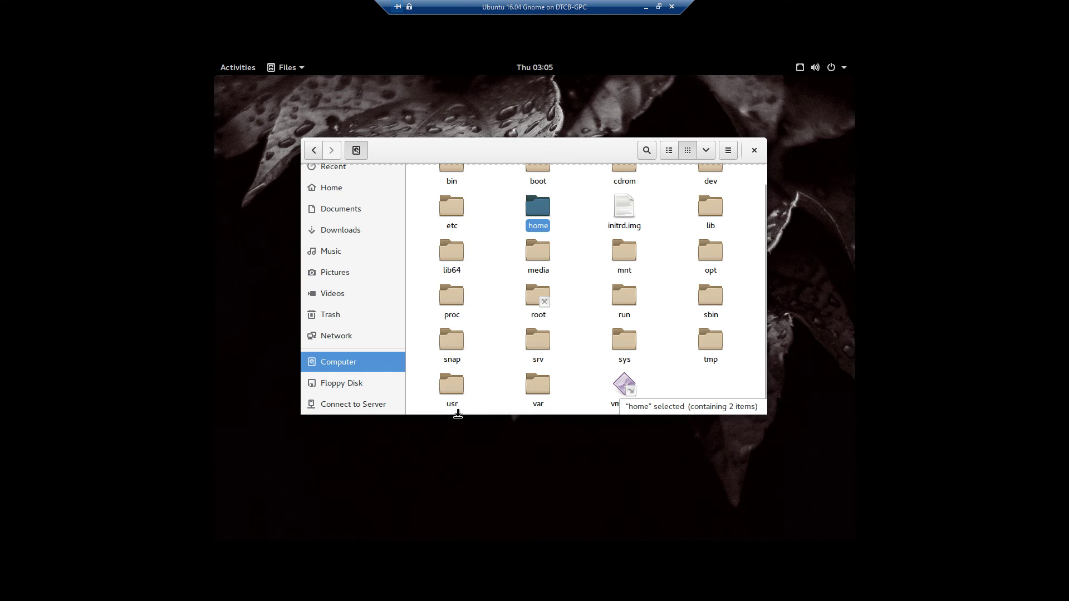
click(538, 384)
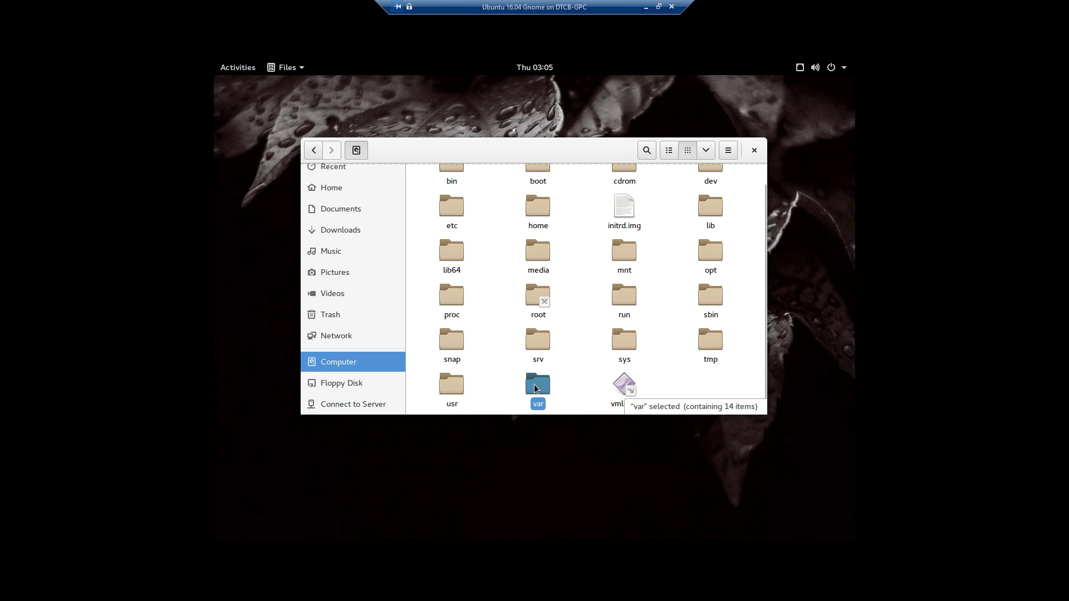
- Look over the root folder list again, then go back to the Home folder
scroll(530, 390, up, 1)
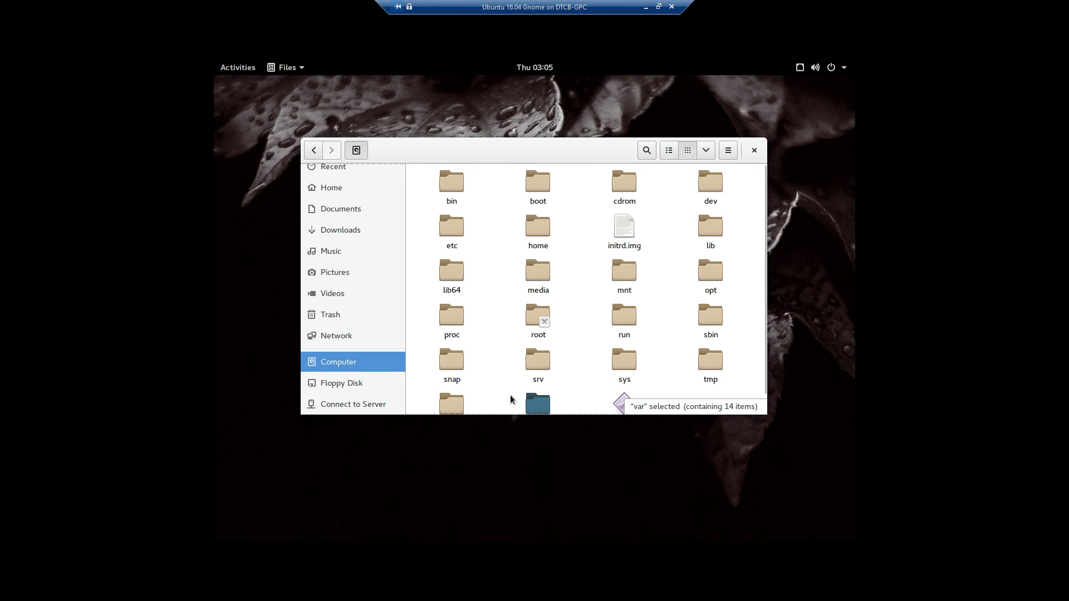
scroll(512, 396, down, 1)
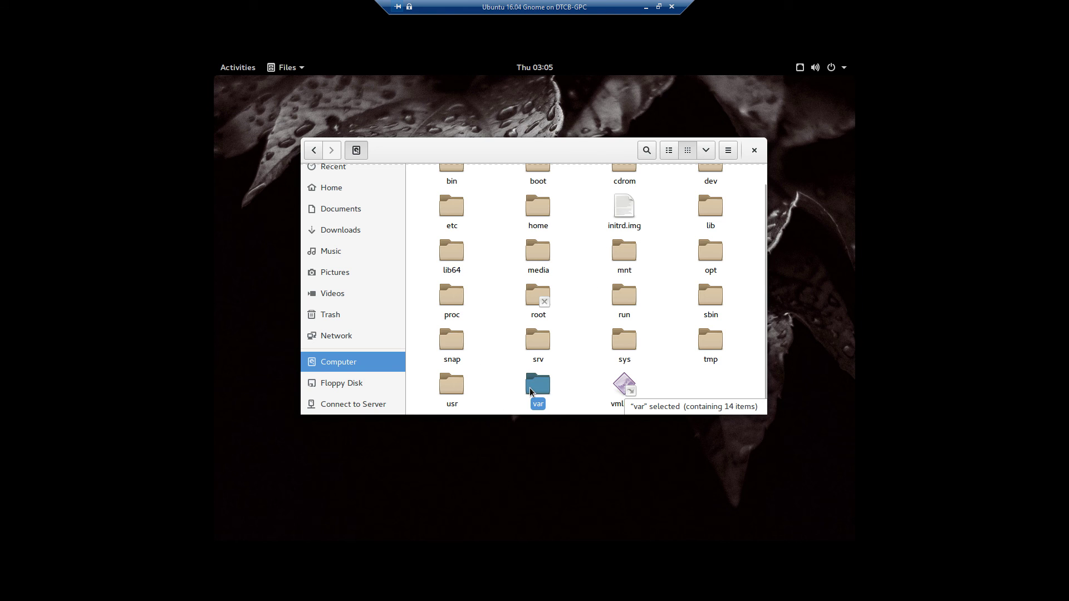
scroll(346, 293, up, 1)
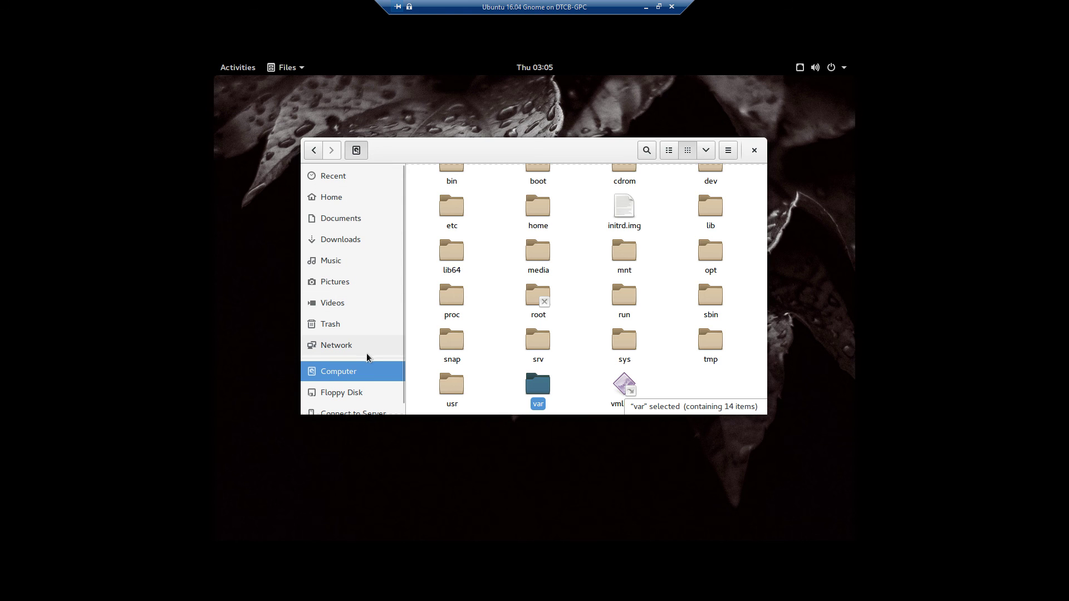
click(335, 199)
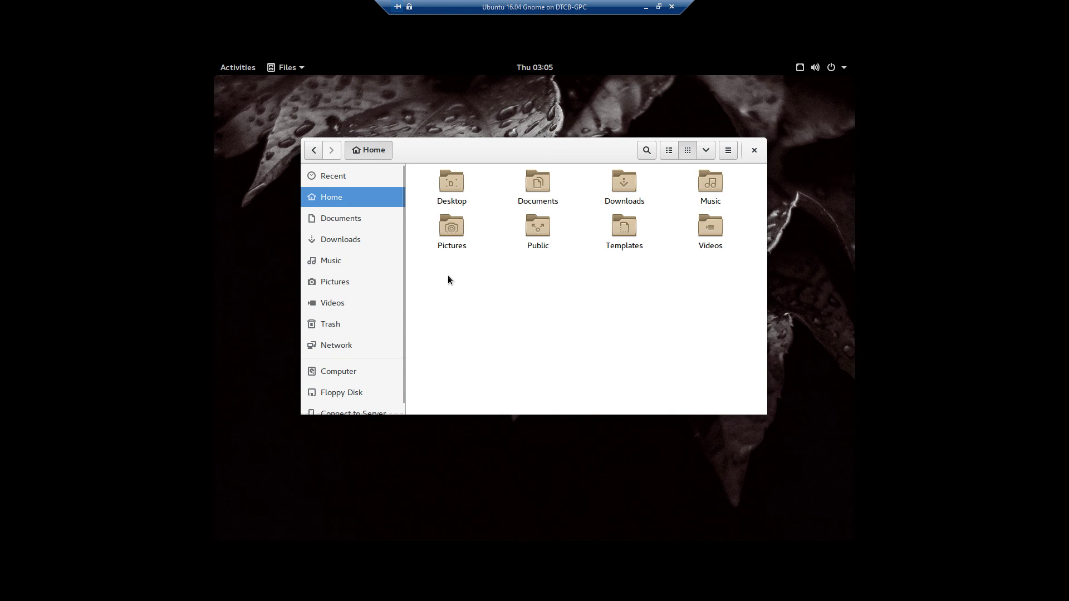